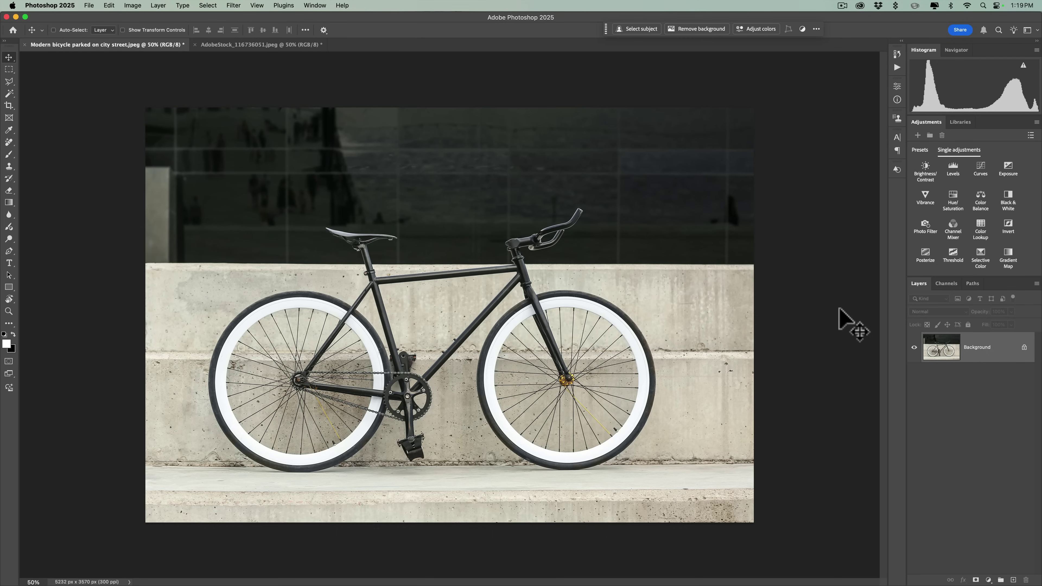
Activate the Magic Wand Tool for the bicycle photo
key("w")
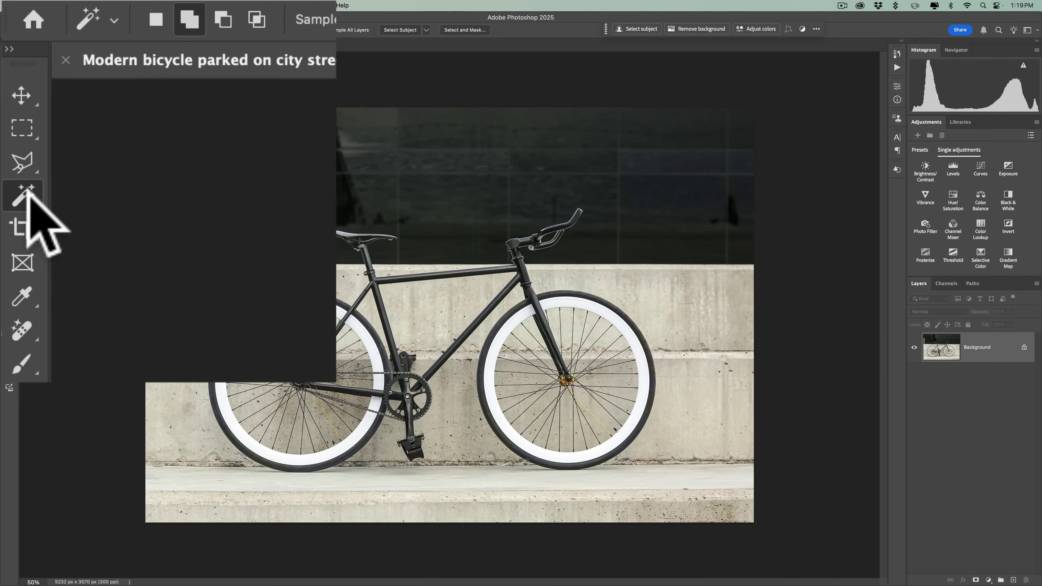
left_click(29, 193)
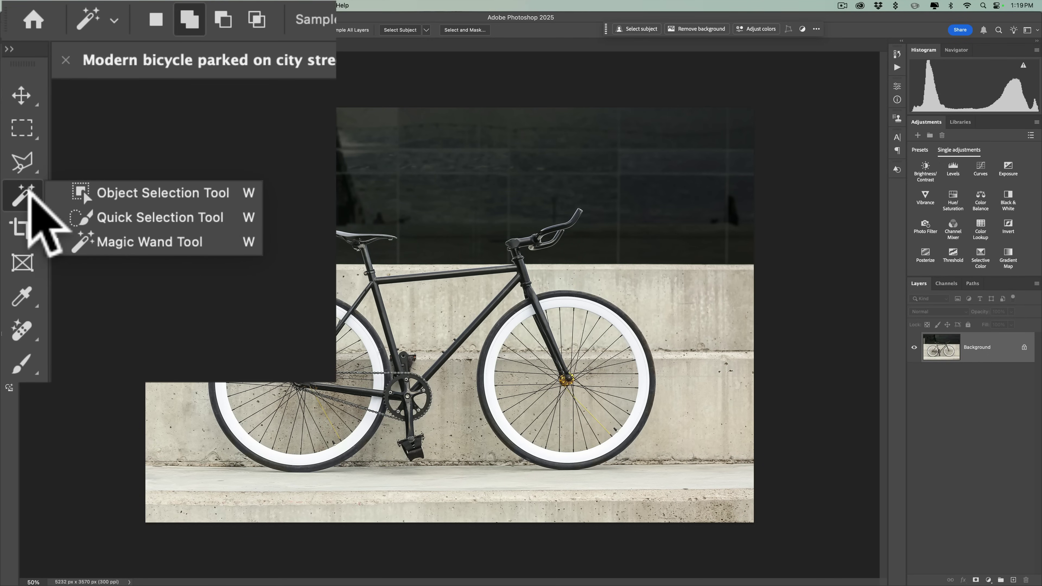
left_click(29, 193)
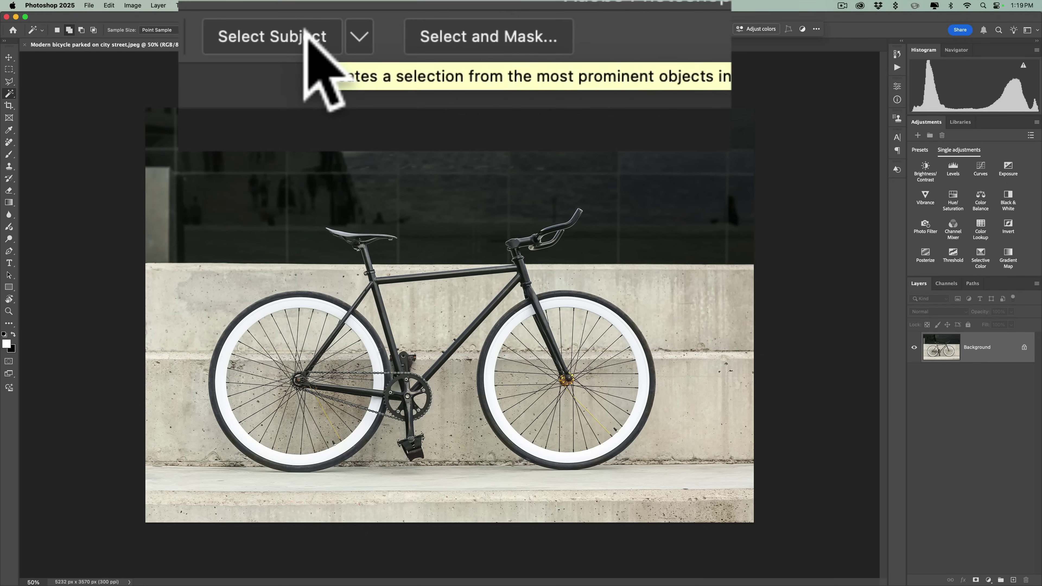
Set Select Subject processing to Device (Quicker results) and use it to select the bicycle
left_click(358, 35)
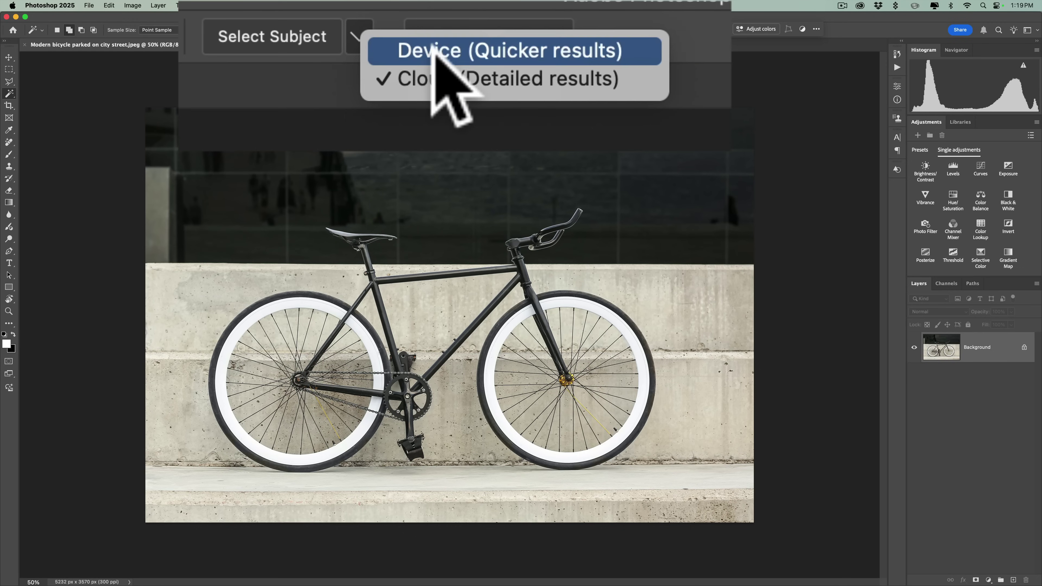
left_click(431, 55)
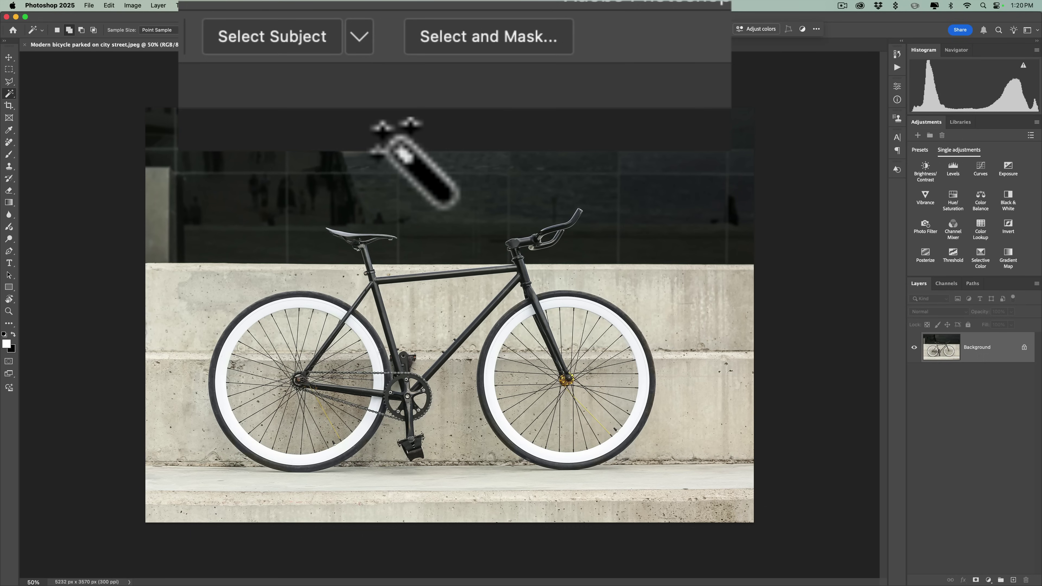
left_click(279, 32)
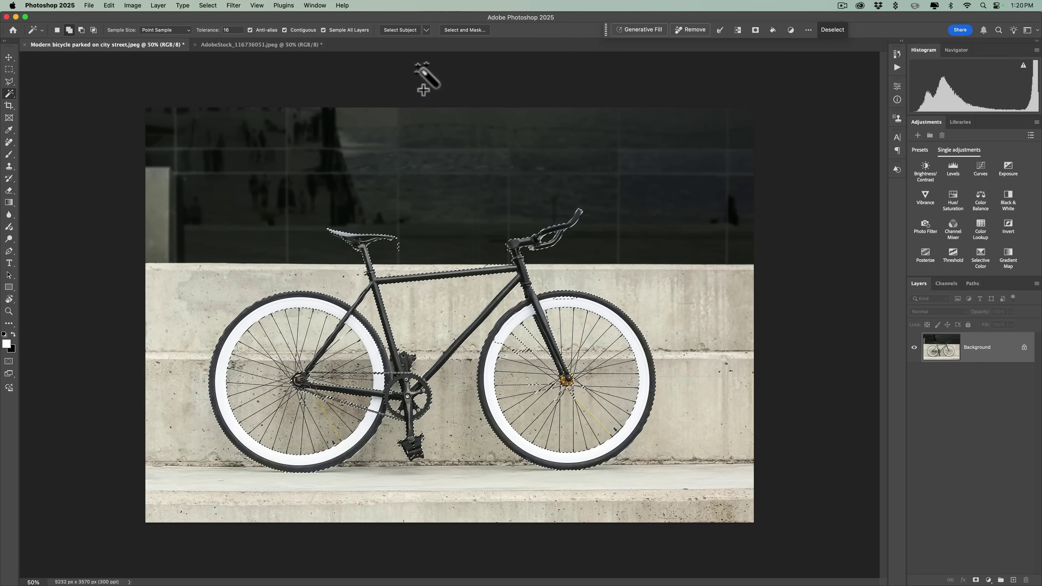
Copy the device-selected bicycle to a new layer and hide the Background layer
key("super")
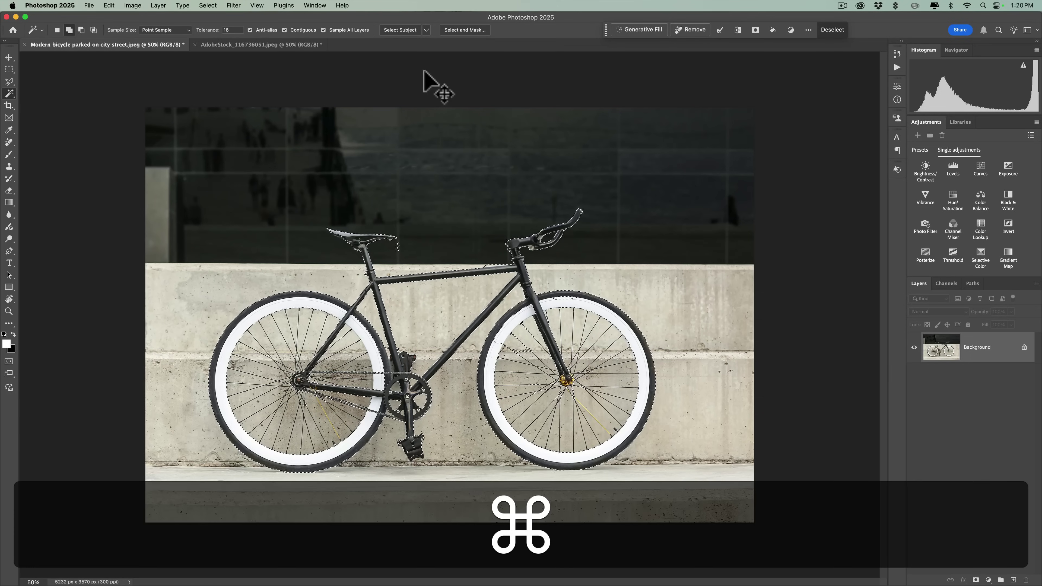
key("super+j")
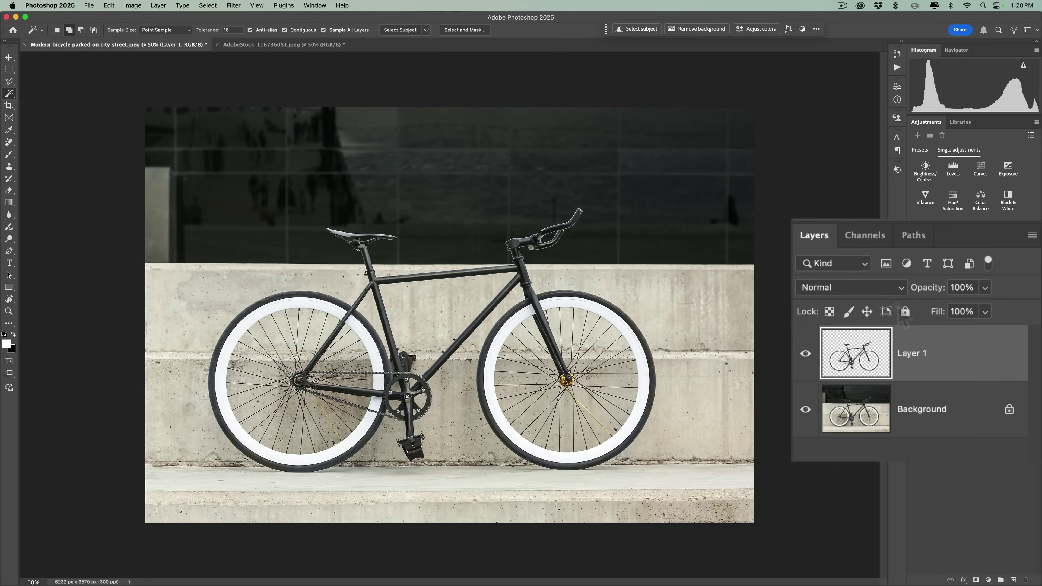
left_click(806, 410)
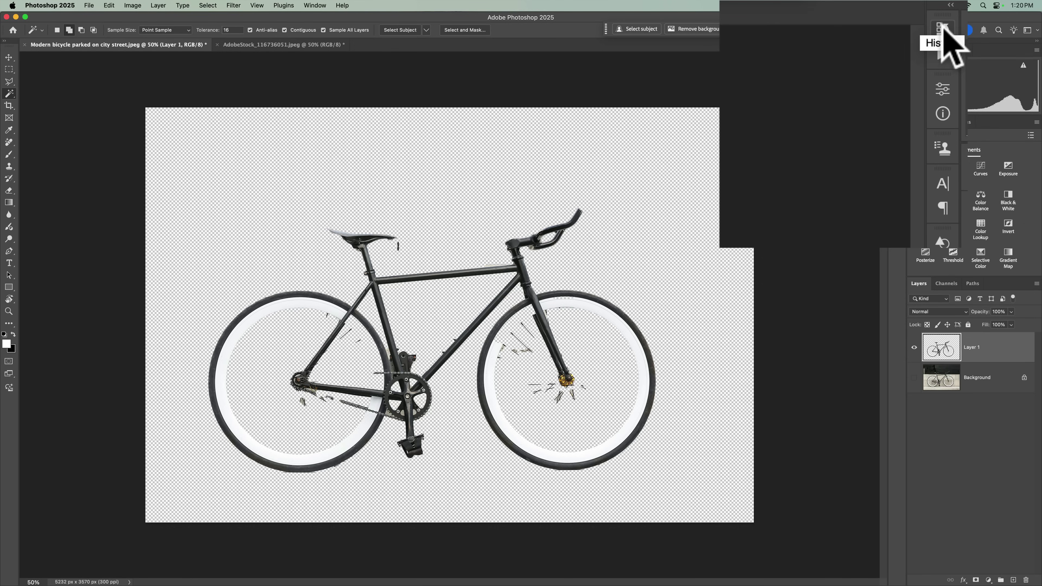
Revert the bicycle photo to its Open history state and collapse the history list
left_click(942, 28)
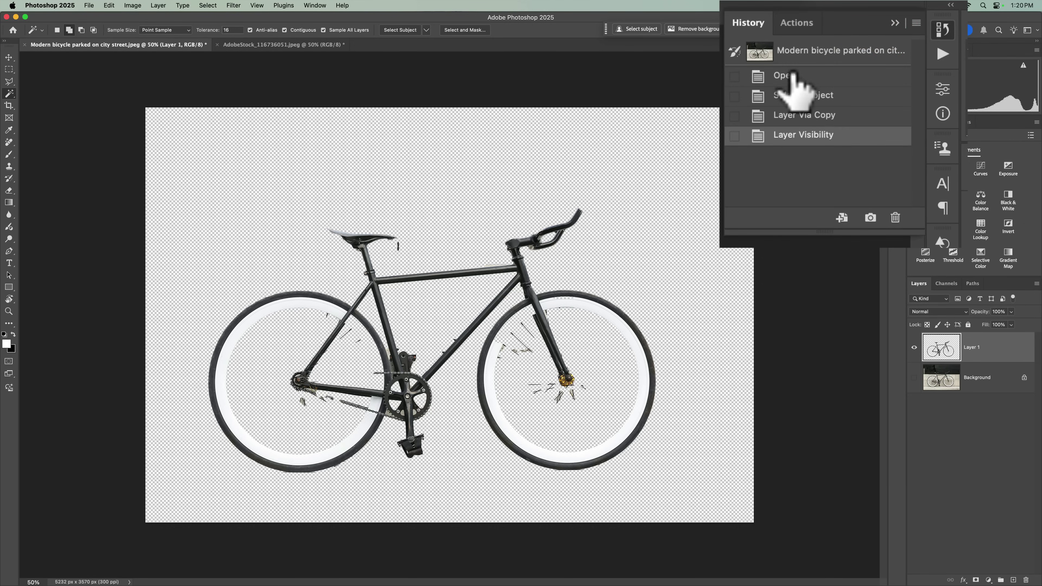
left_click(759, 73)
left_click(857, 19)
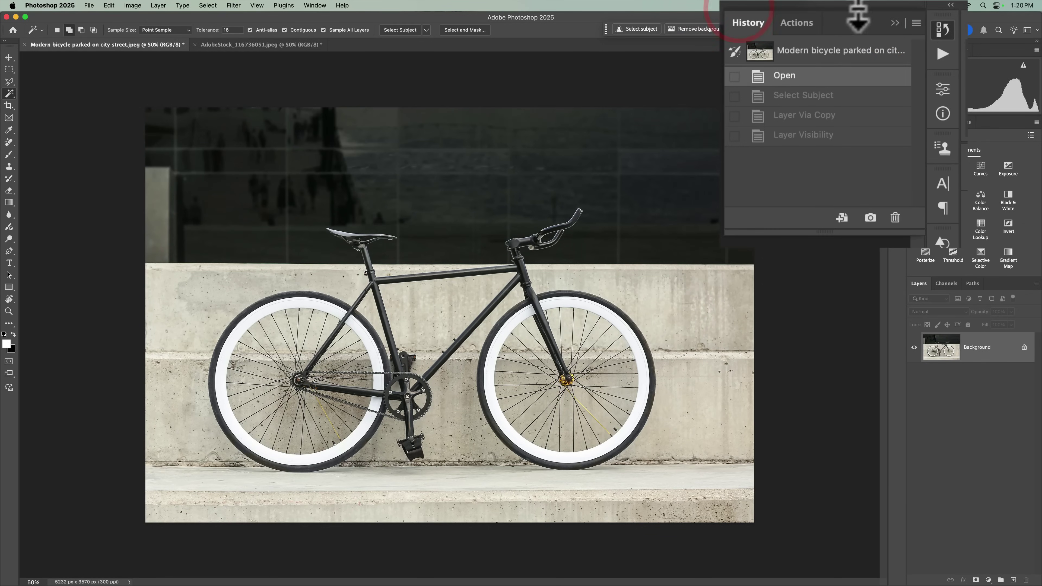
left_click(895, 52)
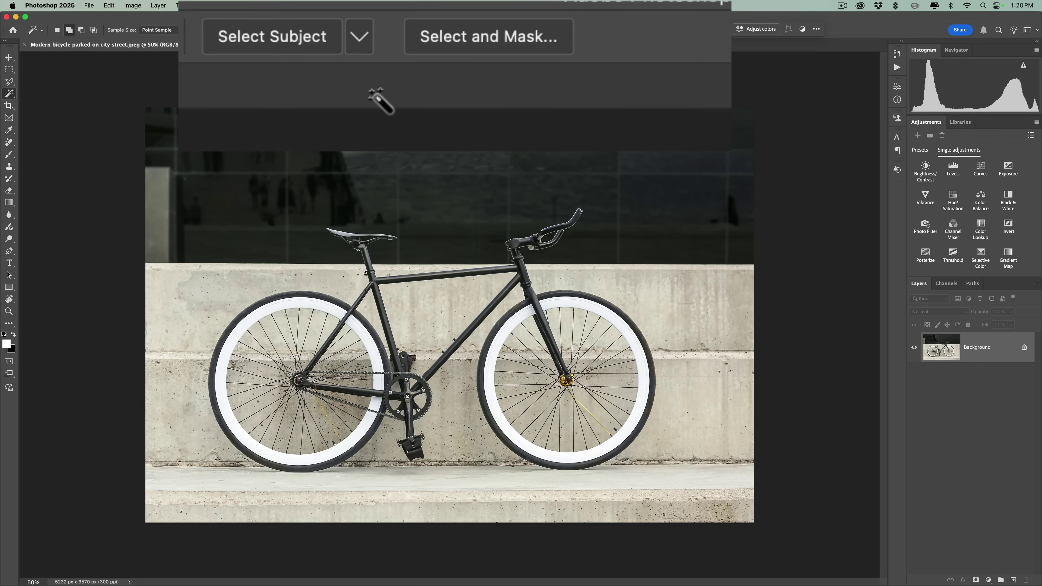
Set Select Subject processing to Cloud (Detailed results) and select the bicycle with it
left_click(359, 37)
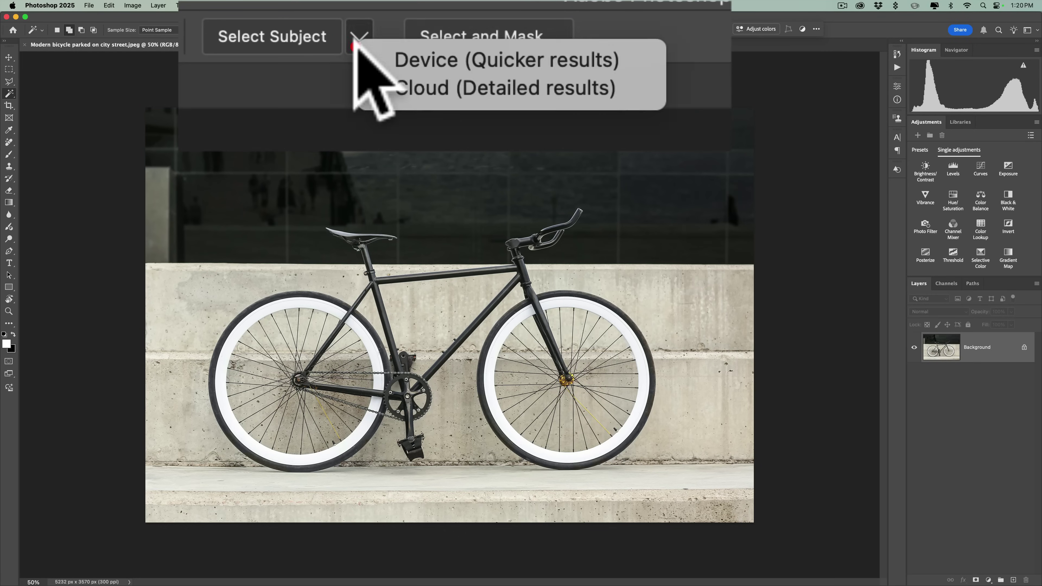
left_click(394, 88)
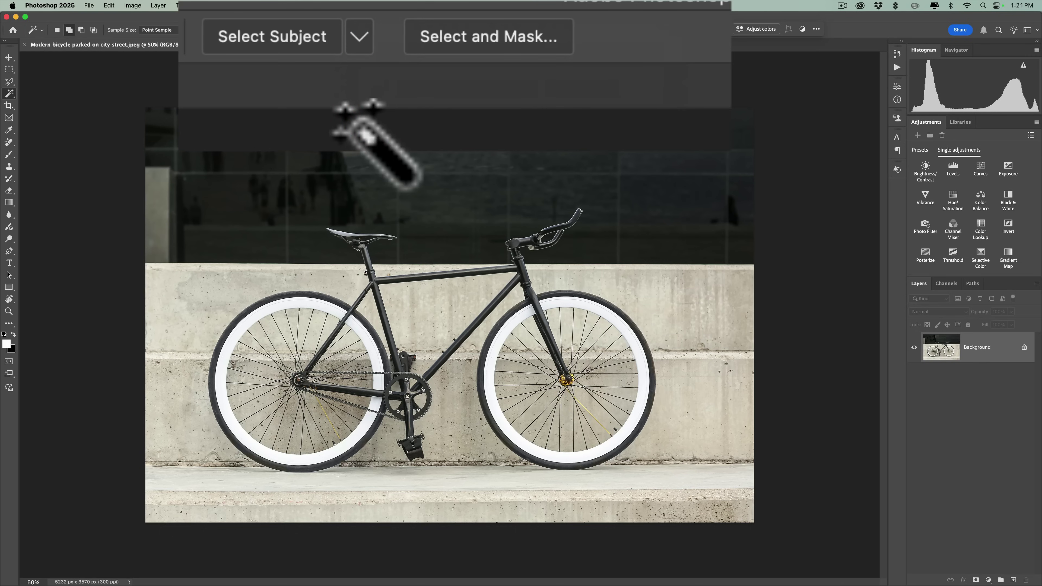
left_click(255, 26)
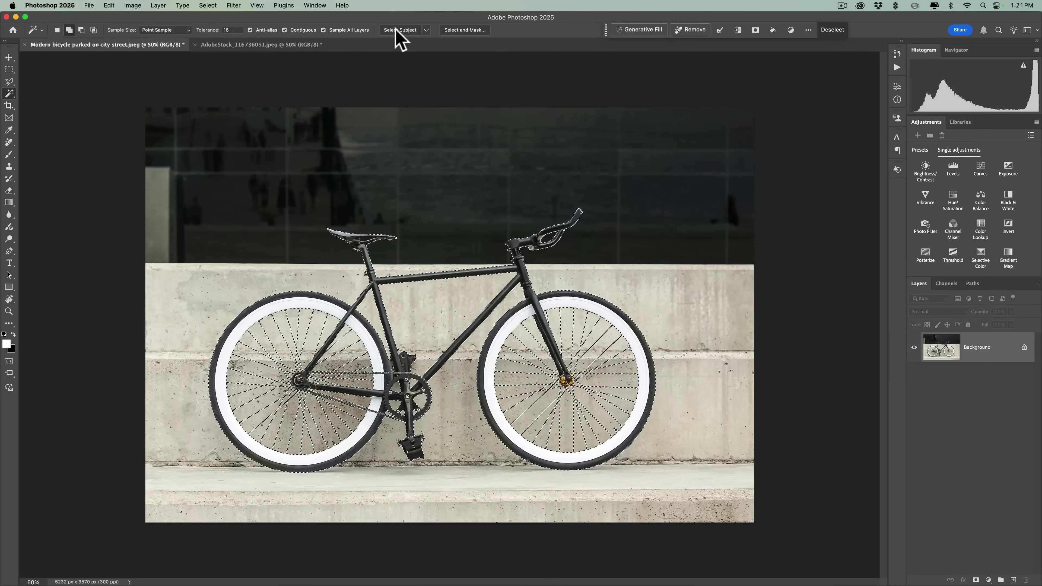
Copy the cloud-selected bicycle to a new layer and hide the Background layer
key("super")
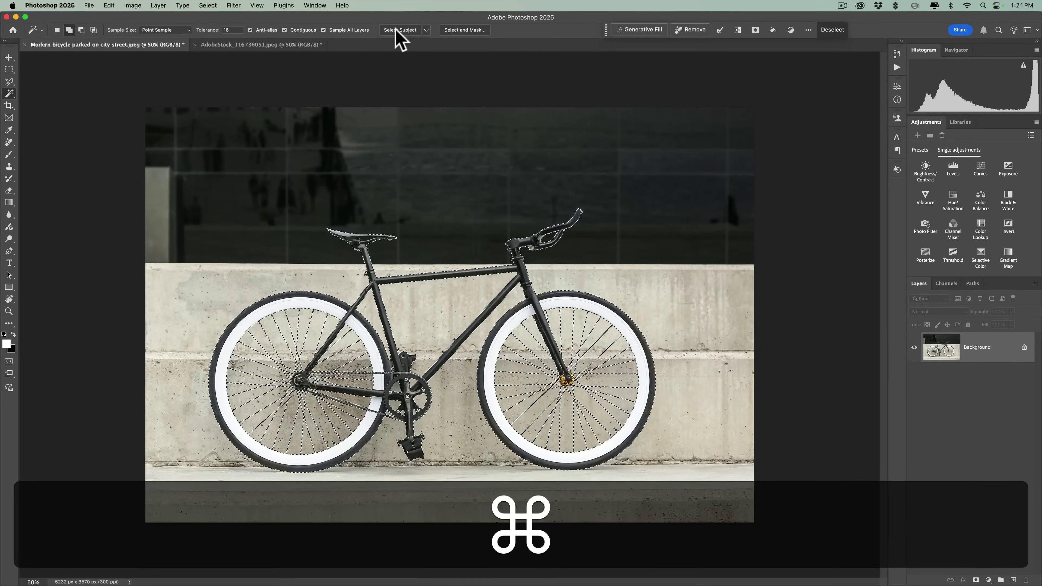
key("super+j")
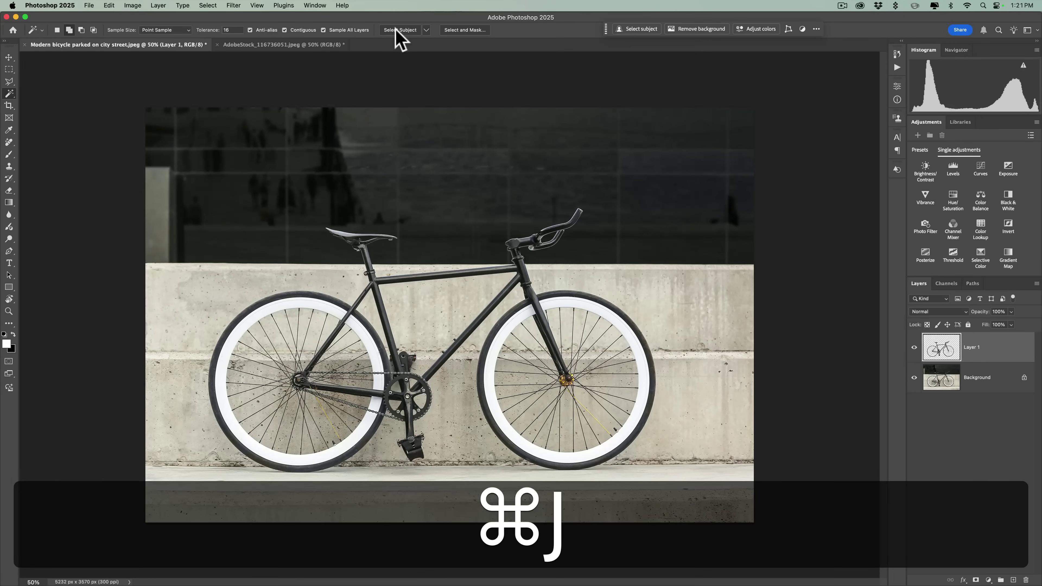
left_click(913, 377)
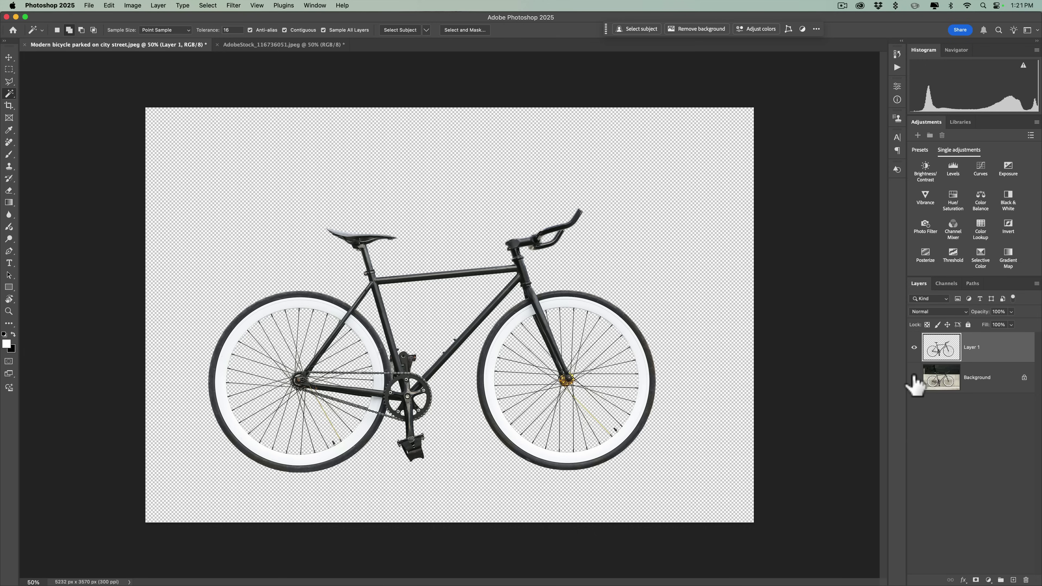
Switch to Adobe Photoshop (Beta) and select the bicycle using Select Subject with Device (Quicker results) processing
mouse_move(639, 581)
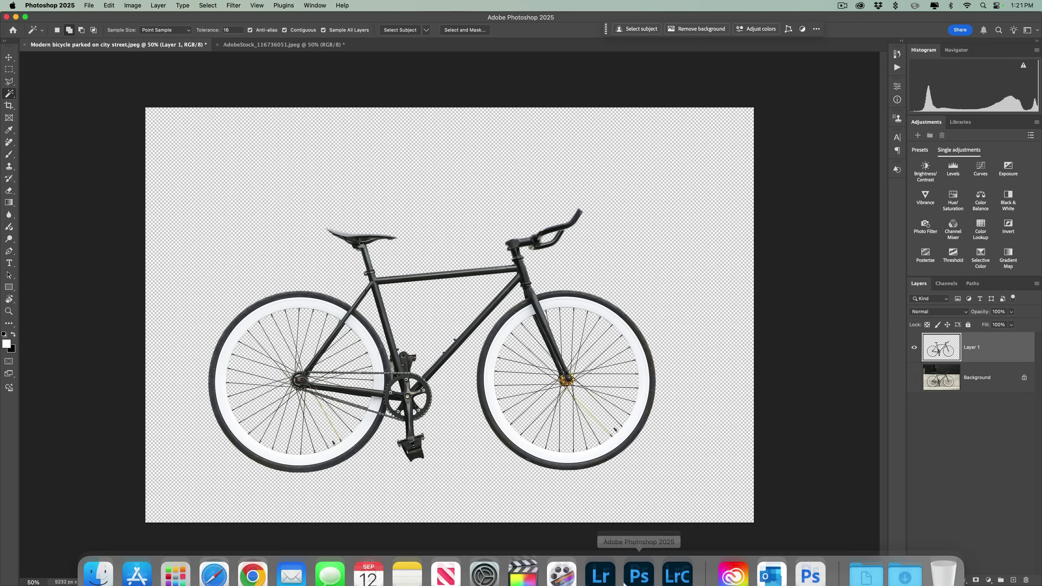
left_click(821, 563)
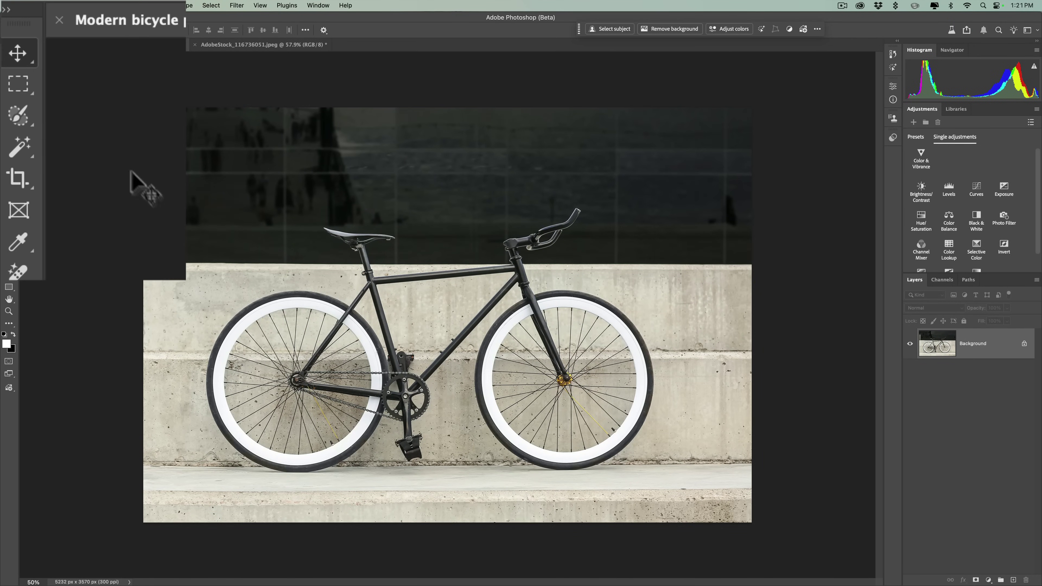
key("w")
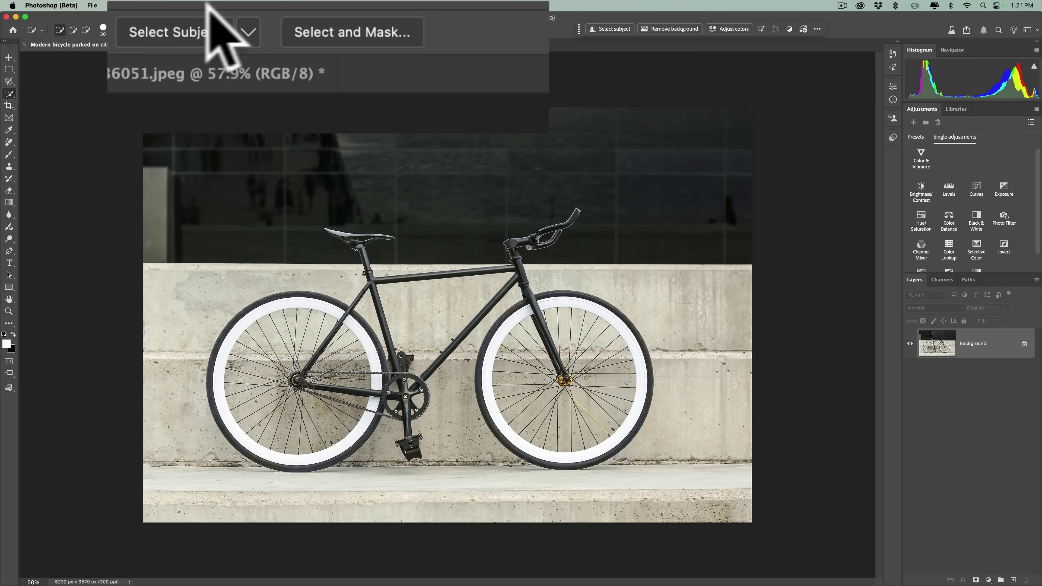
left_click(248, 31)
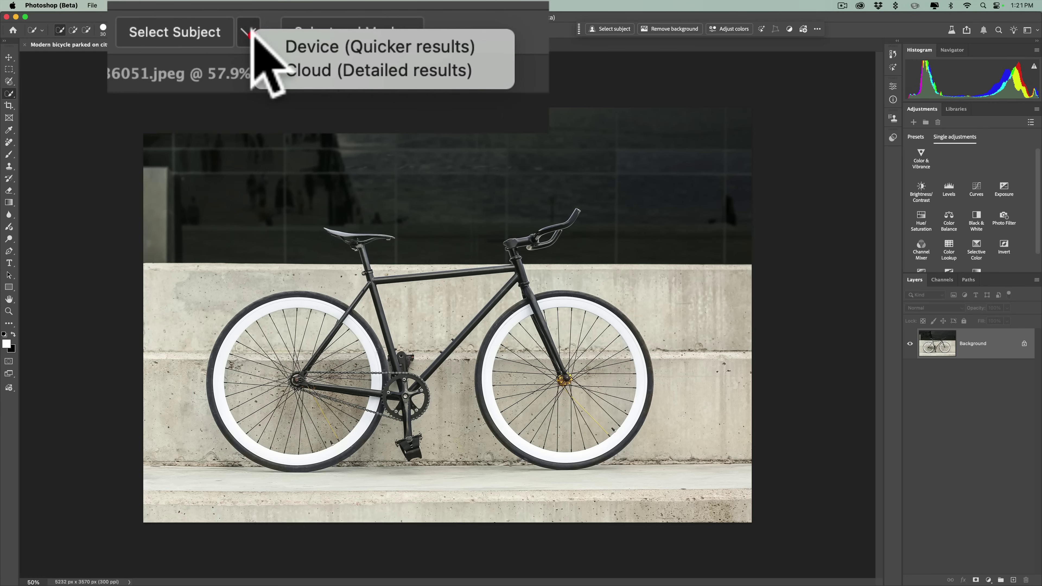
left_click(296, 43)
left_click(273, 45)
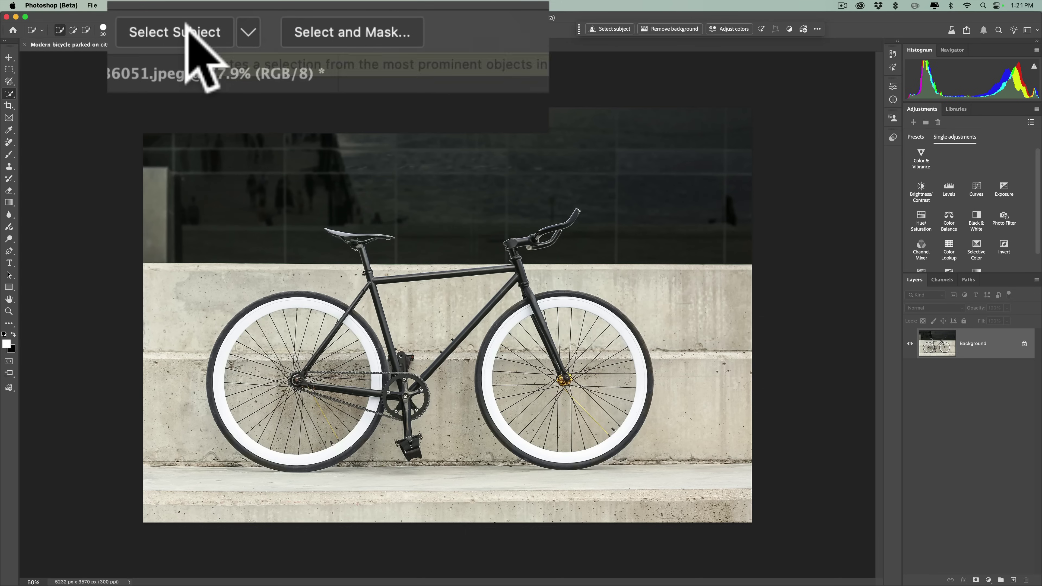
left_click(185, 30)
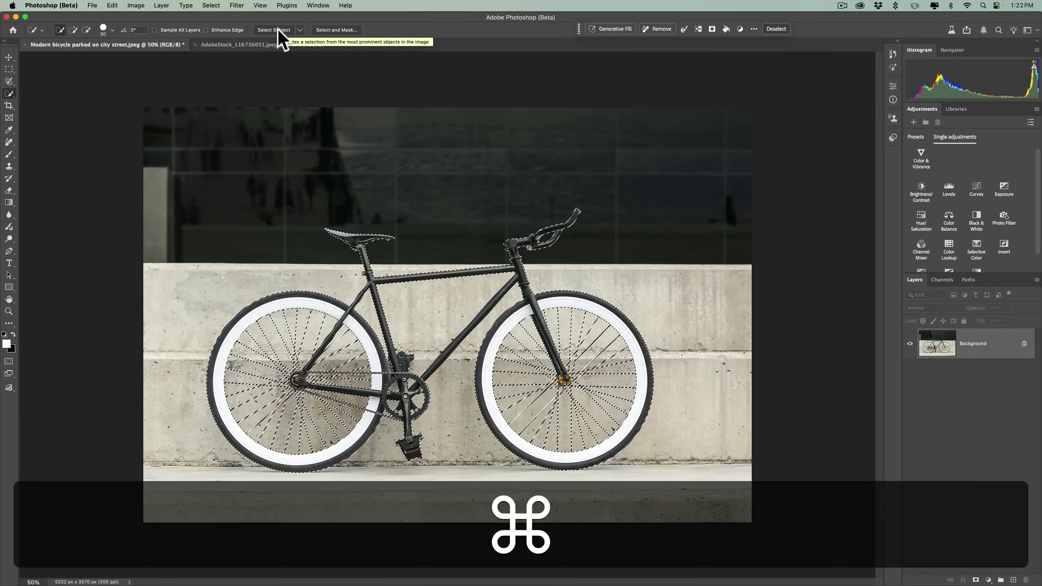
Copy the selected bicycle to a new layer in the beta version's document and hide its Background layer
key("super+j")
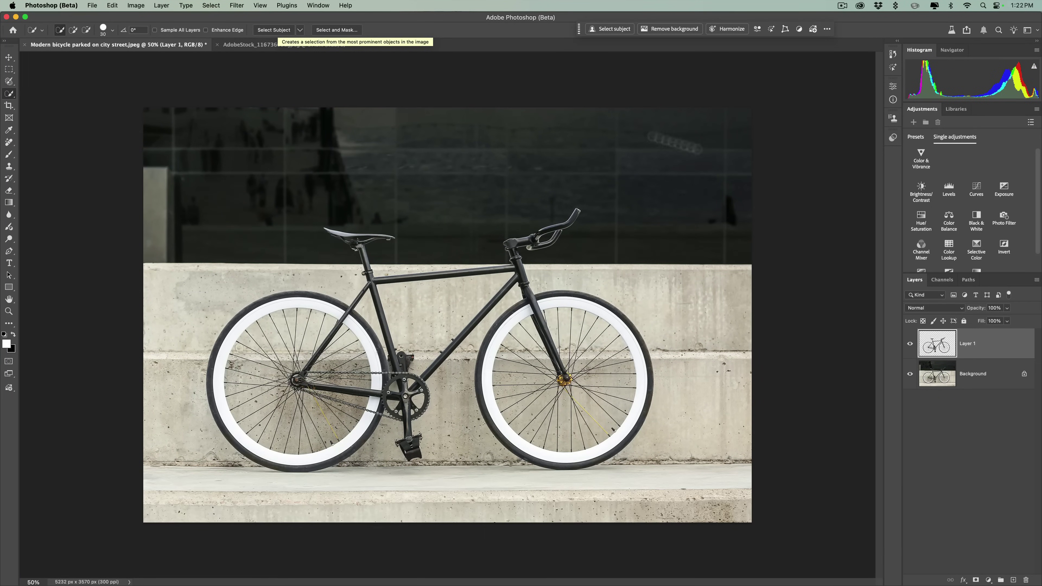
left_click(909, 374)
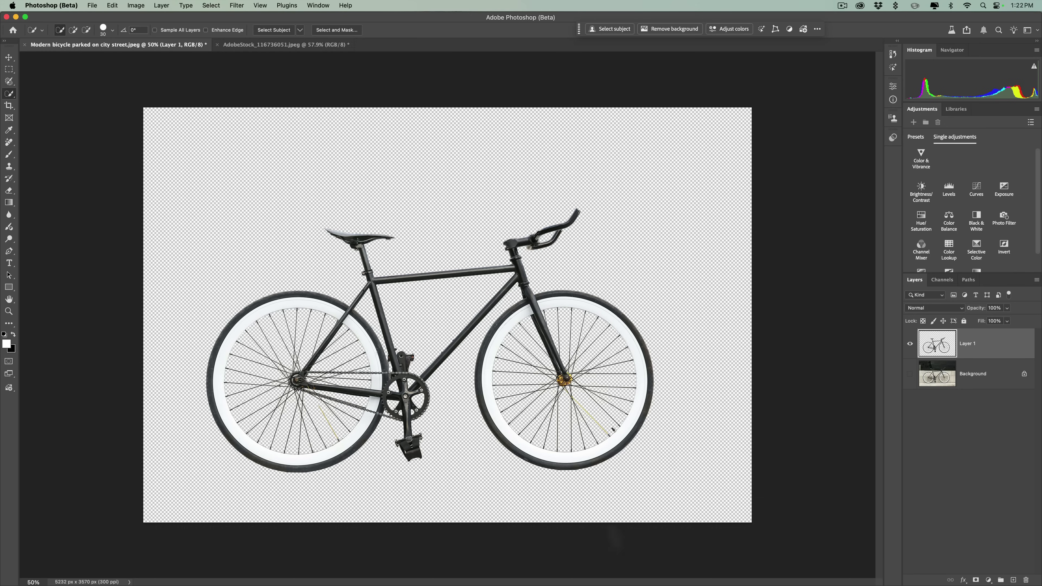
Switch to Adobe Photoshop 2025 and select the four women in AdobeStock_116736051.jpeg using Select Subject with Device (Quicker results) processing
mouse_move(636, 578)
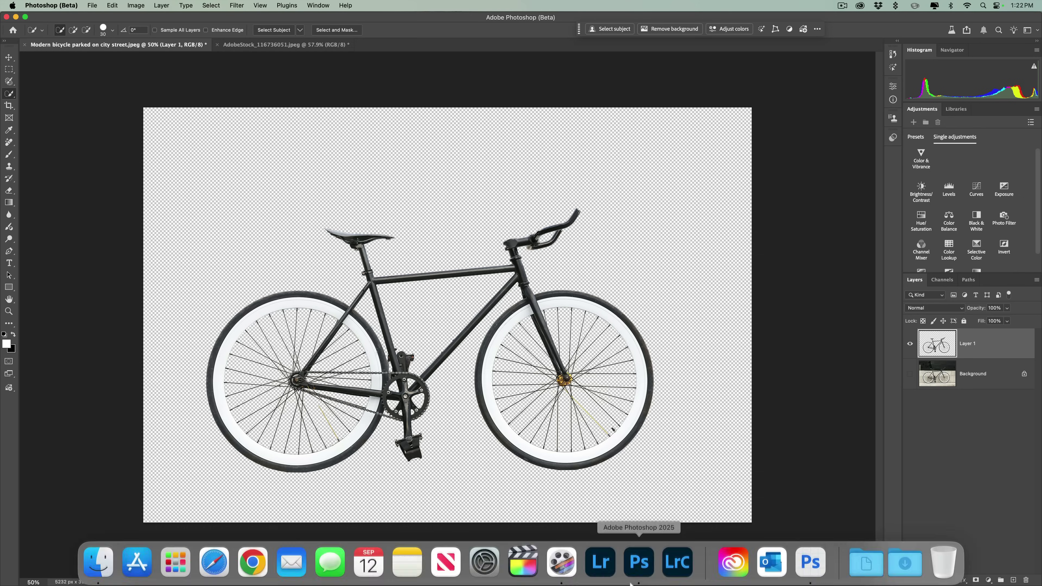
left_click(638, 571)
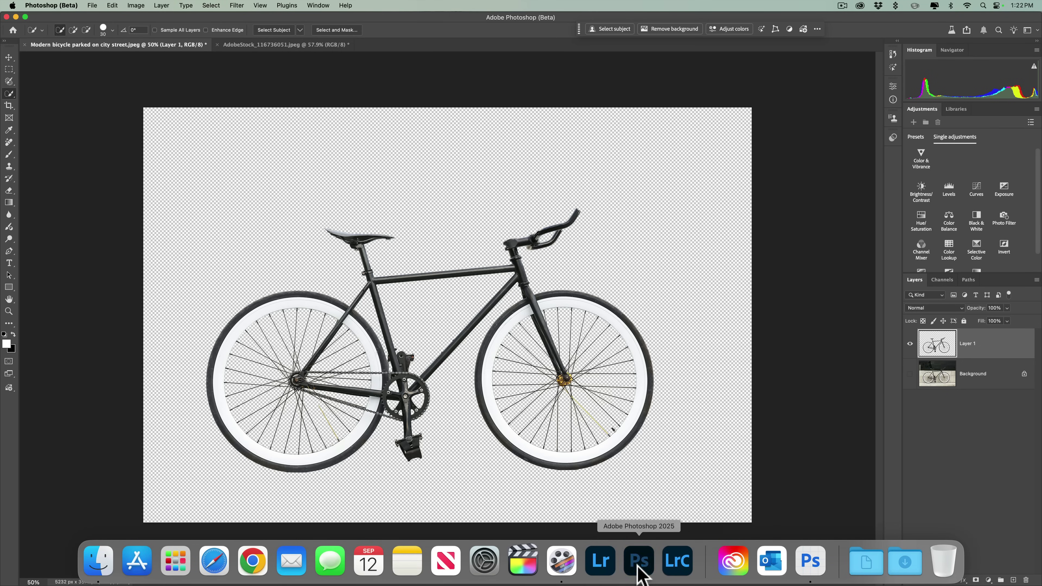
left_click(292, 45)
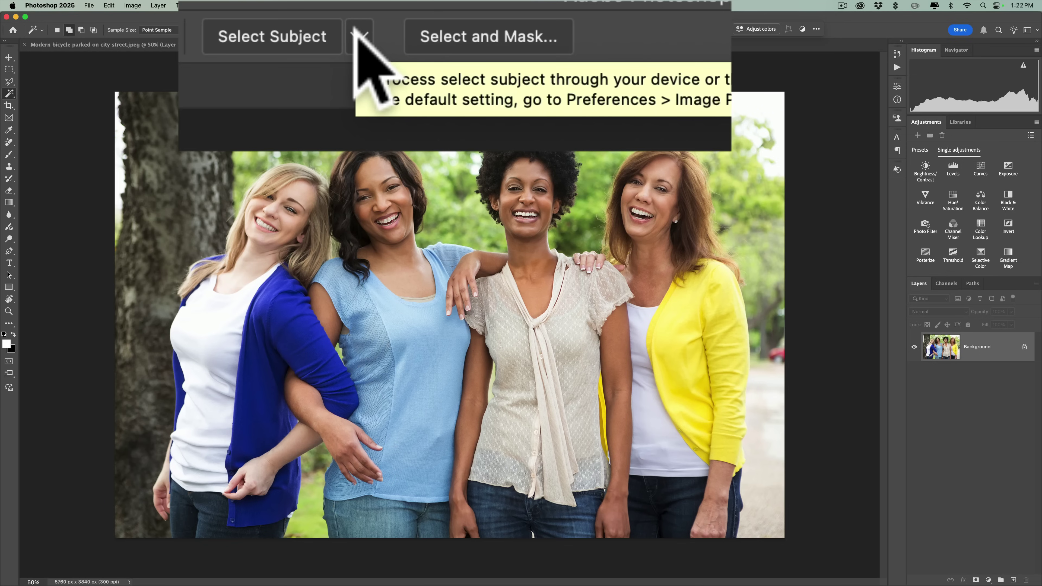
left_click(359, 36)
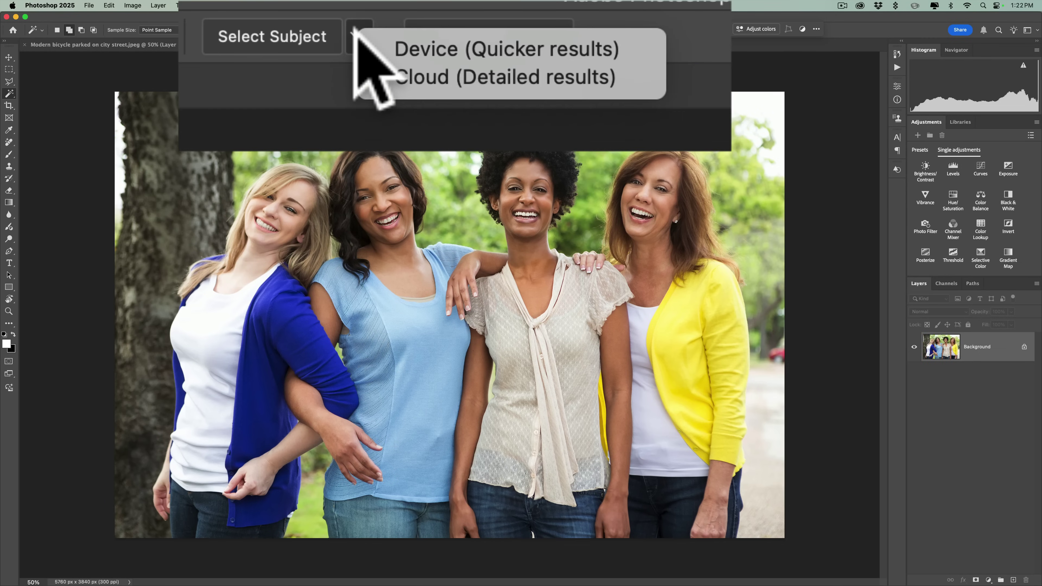
left_click(426, 47)
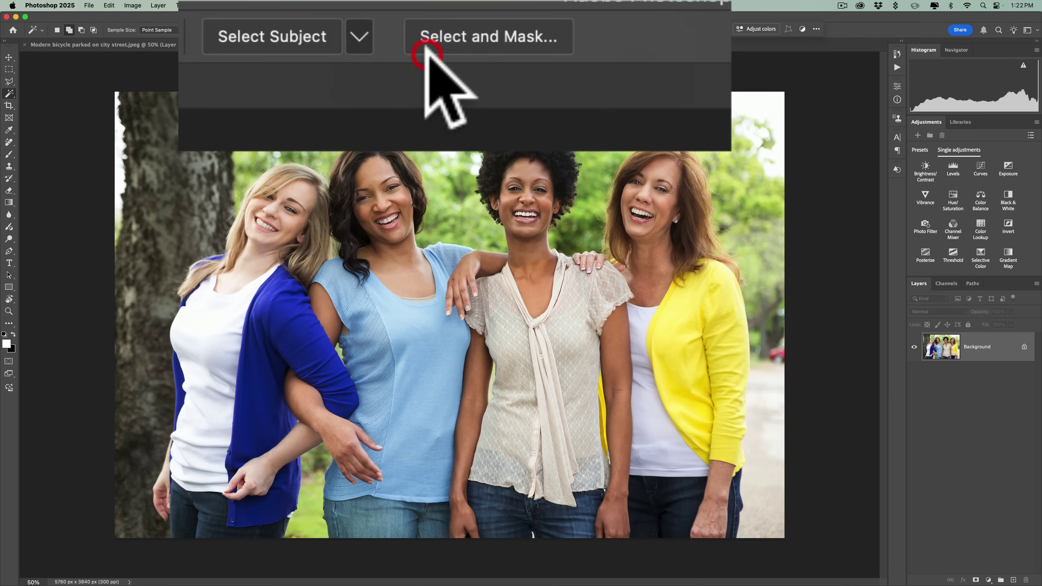
left_click(262, 37)
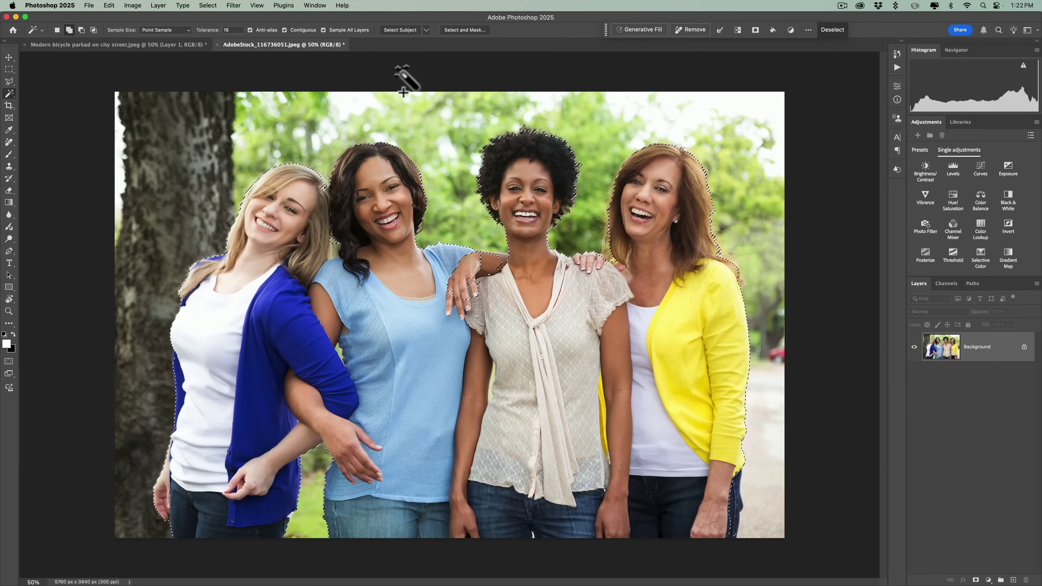
Copy the selected women to a new layer and hide the Background layer
key("super")
key("super+j")
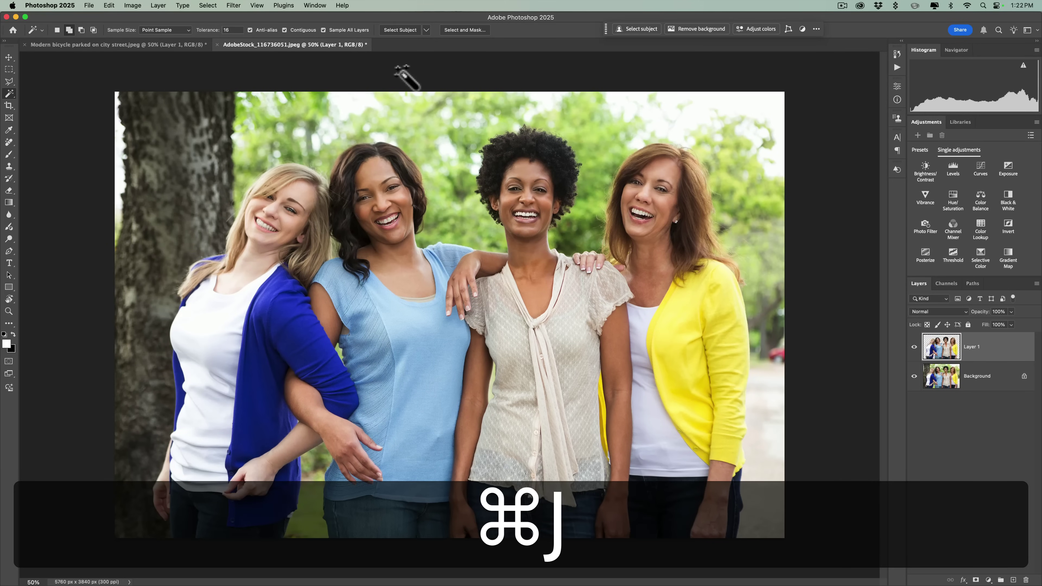
left_click(914, 376)
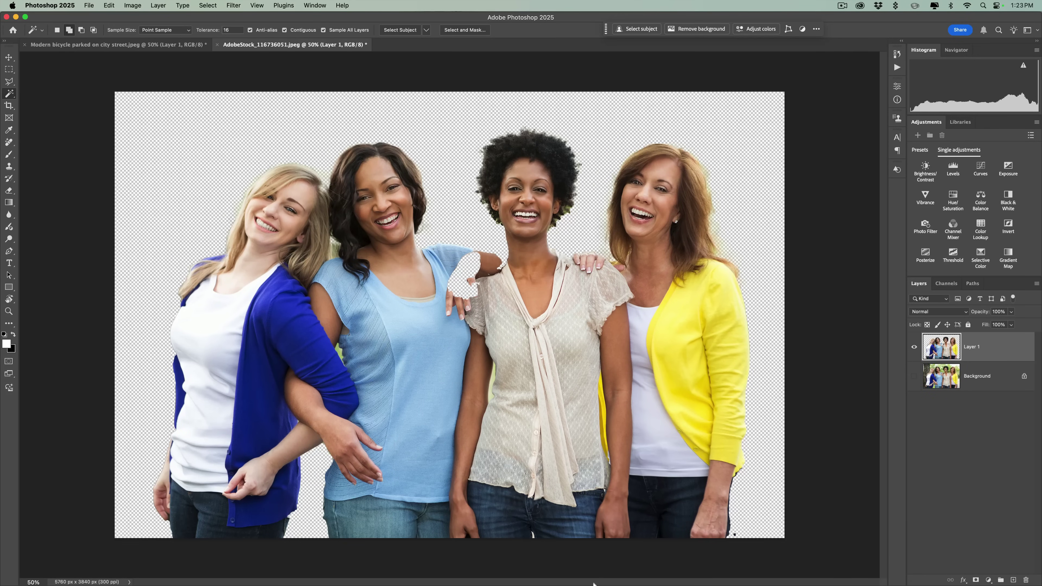
Switch to Adobe Photoshop (Beta) and select the four women in AdobeStock_116736051.jpeg using Select Subject with Device (Quicker results) processing
mouse_move(600, 575)
left_click(807, 568)
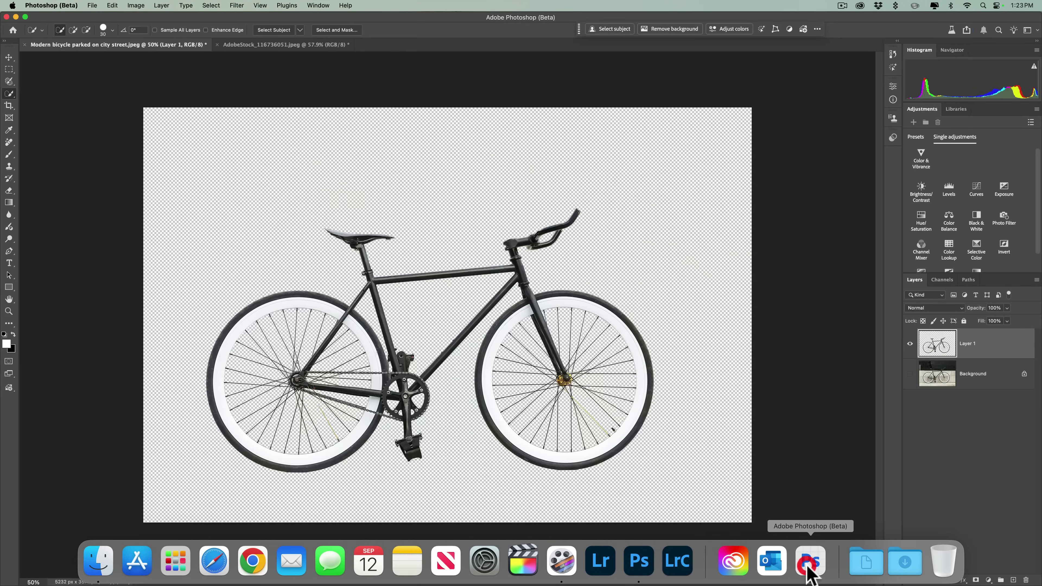
left_click(273, 45)
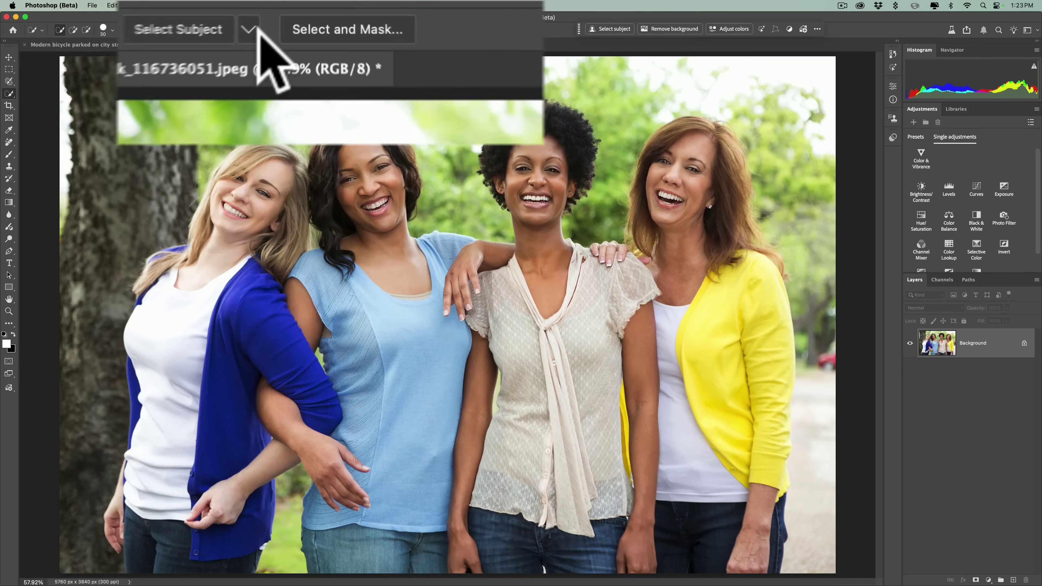
left_click(248, 33)
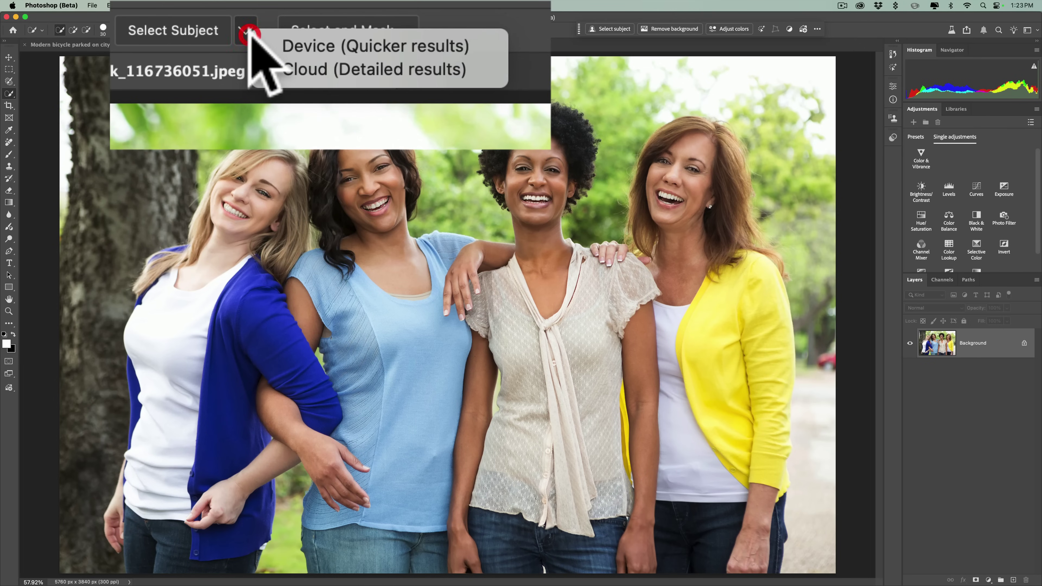
left_click(276, 43)
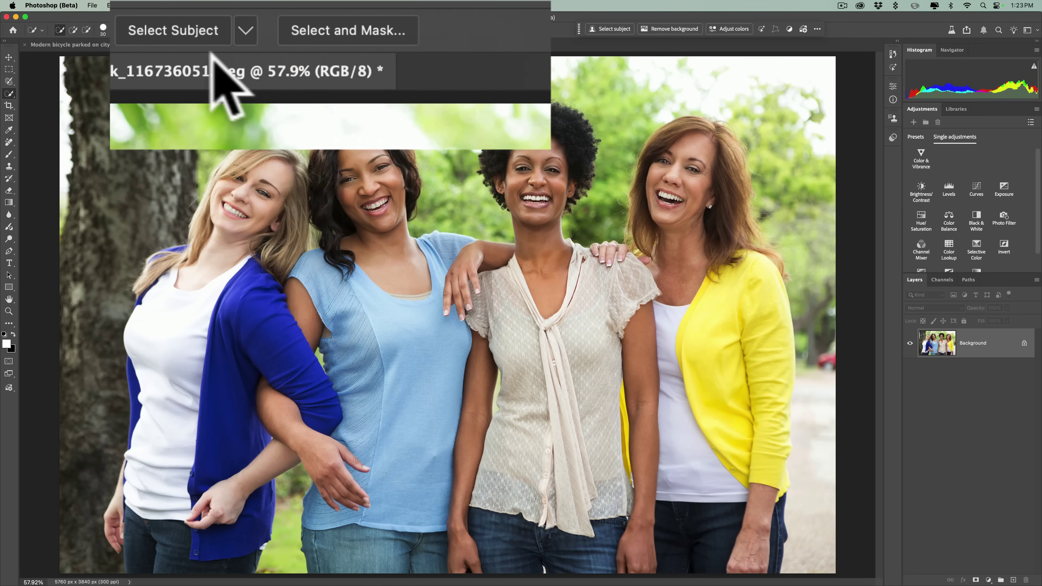
left_click(181, 33)
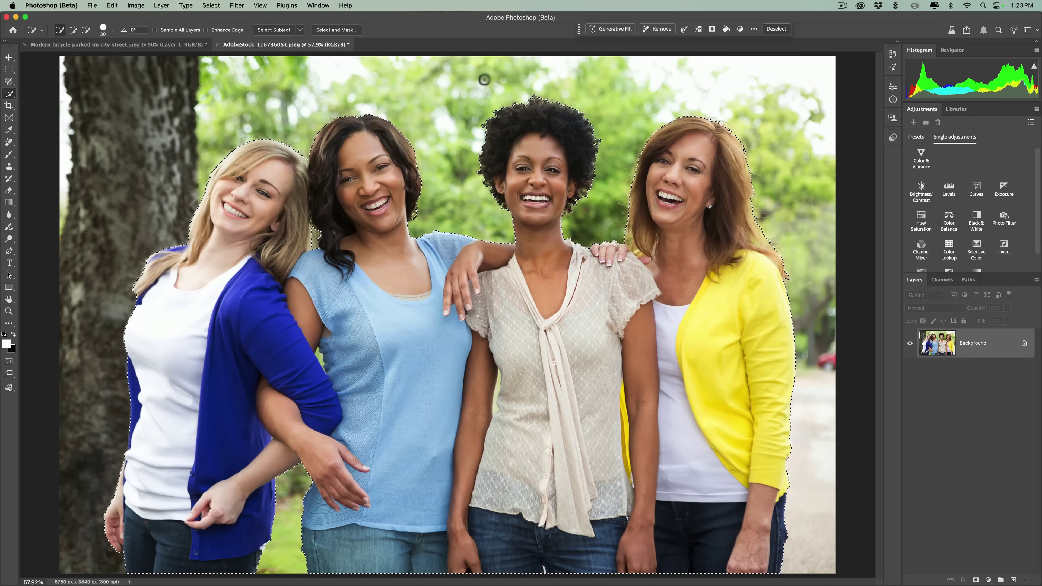
Copy the device-processed selection of the women to a new layer in the beta document and hide its Background layer
key("super+j")
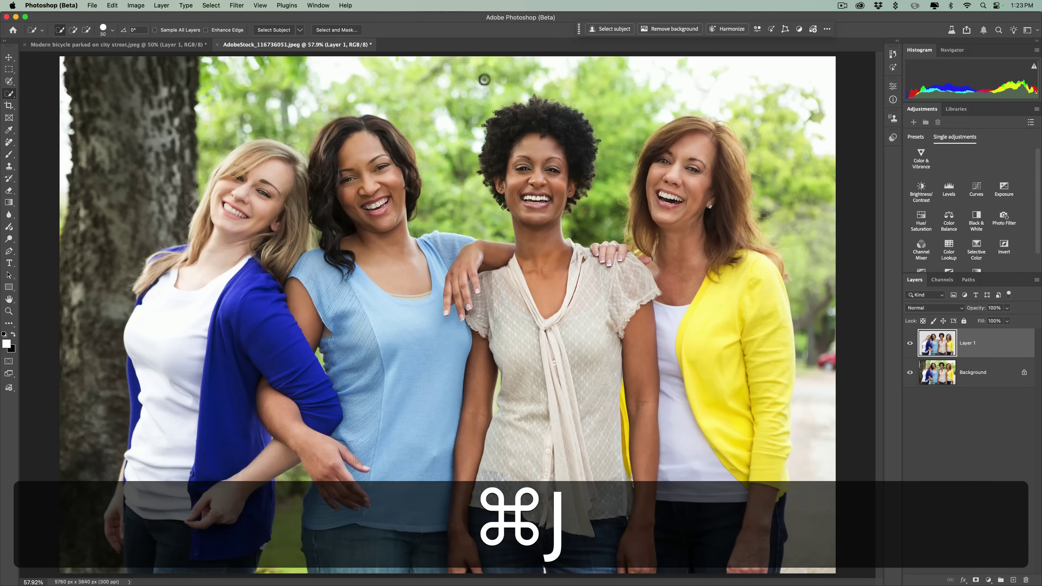
left_click(910, 372)
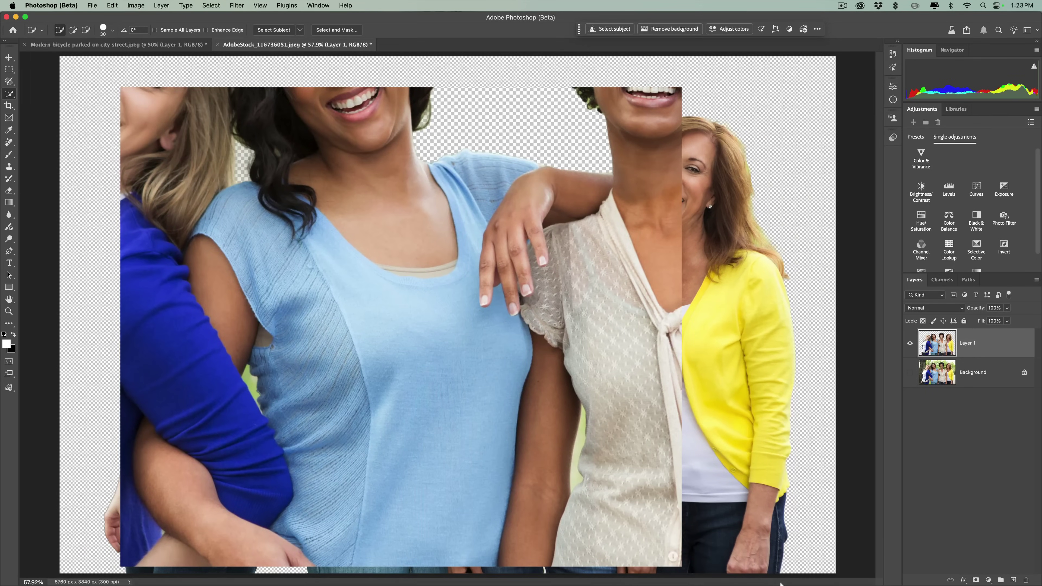
Compare the device-processed cutouts of the women between Photoshop 2025, fitted to the window, and Photoshop (Beta), examining the arm and hand area
mouse_move(763, 581)
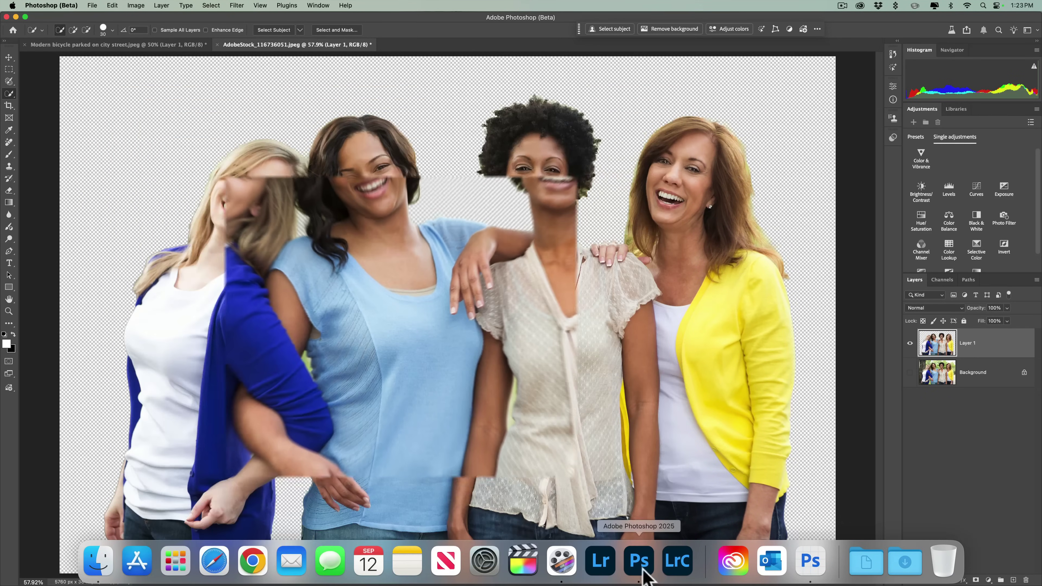
left_click(644, 573)
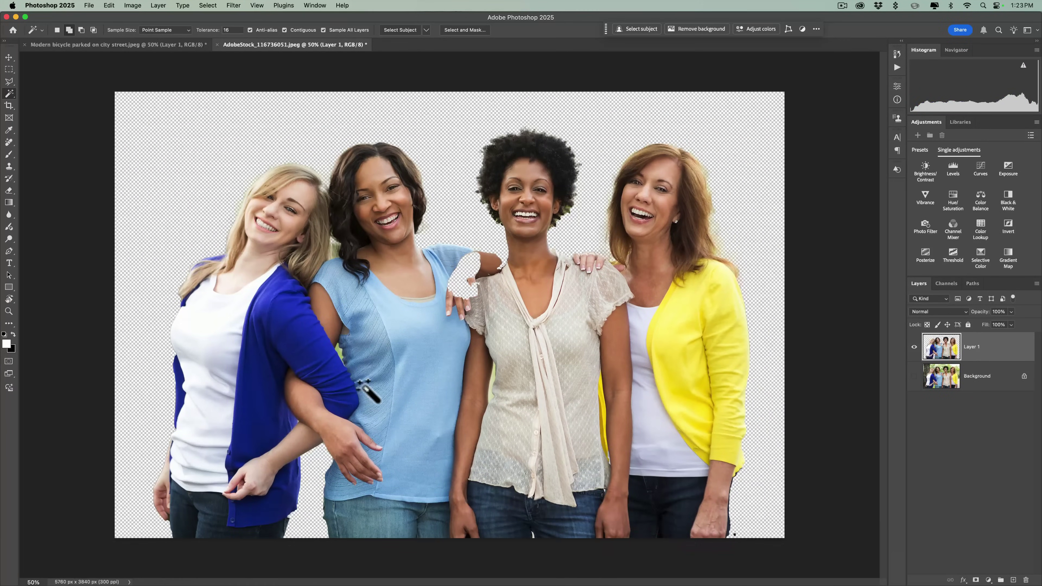
key("super+0")
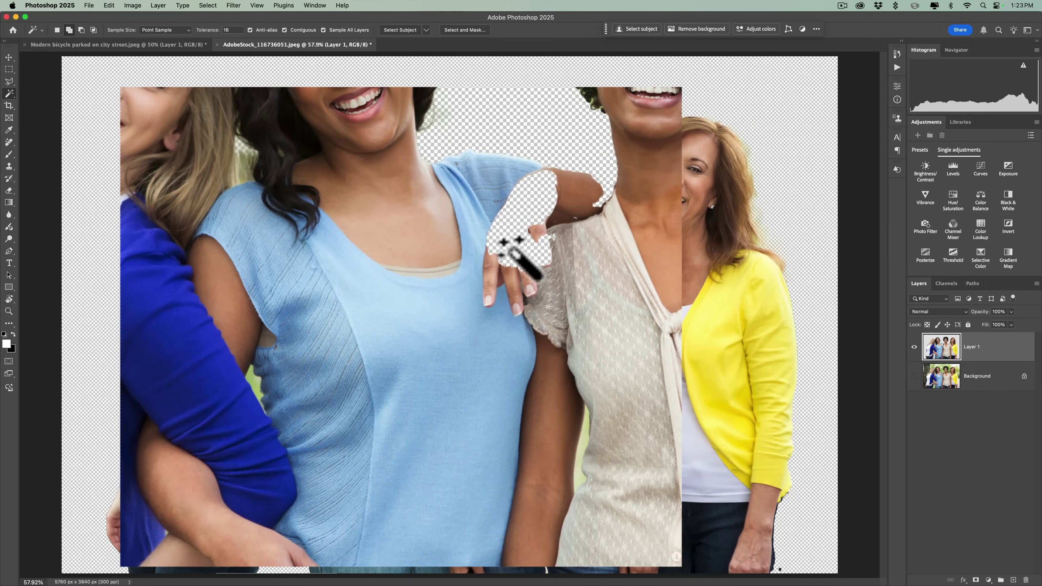
mouse_move(665, 583)
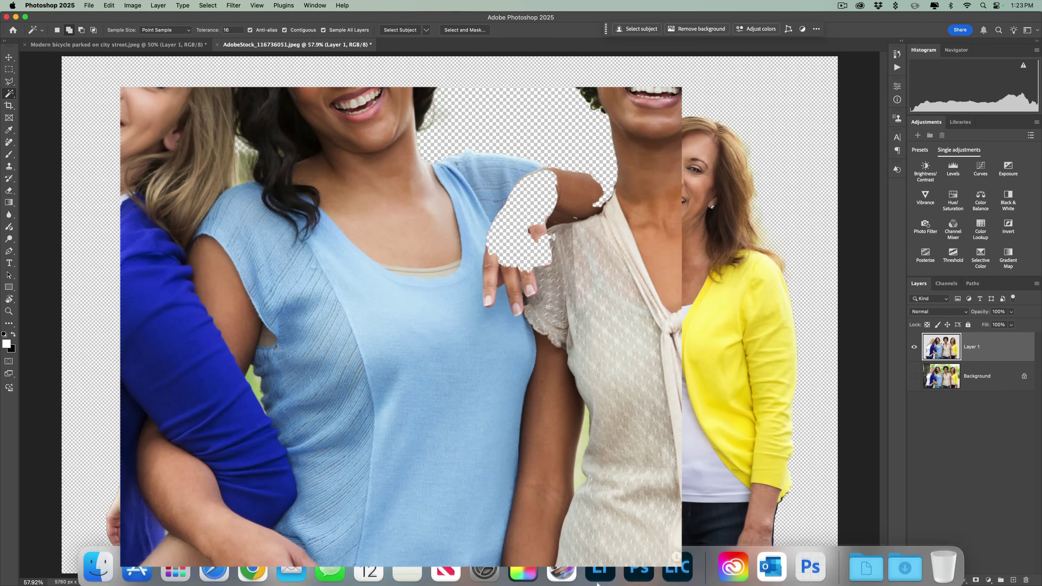
left_click(810, 562)
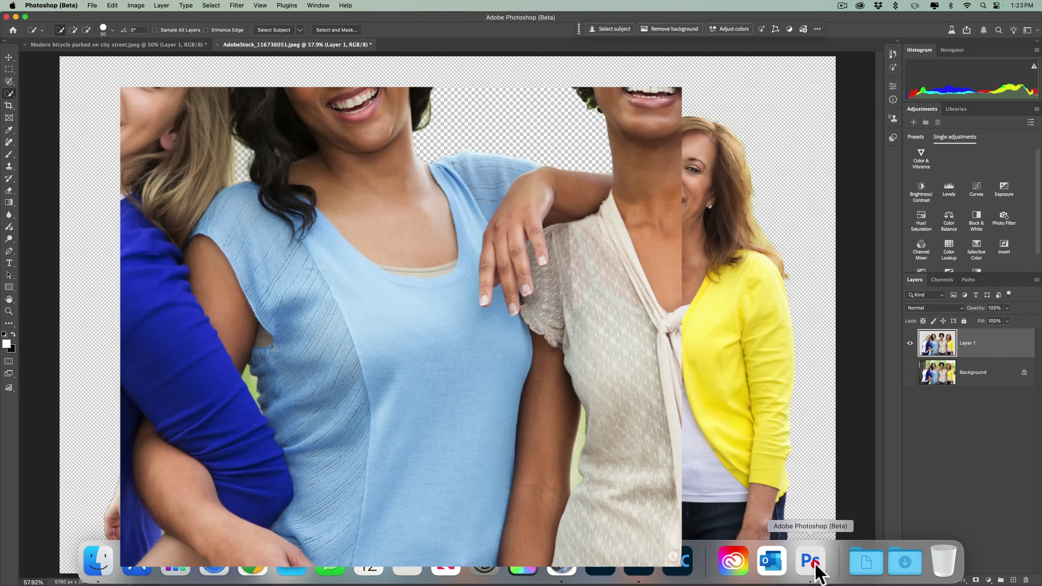
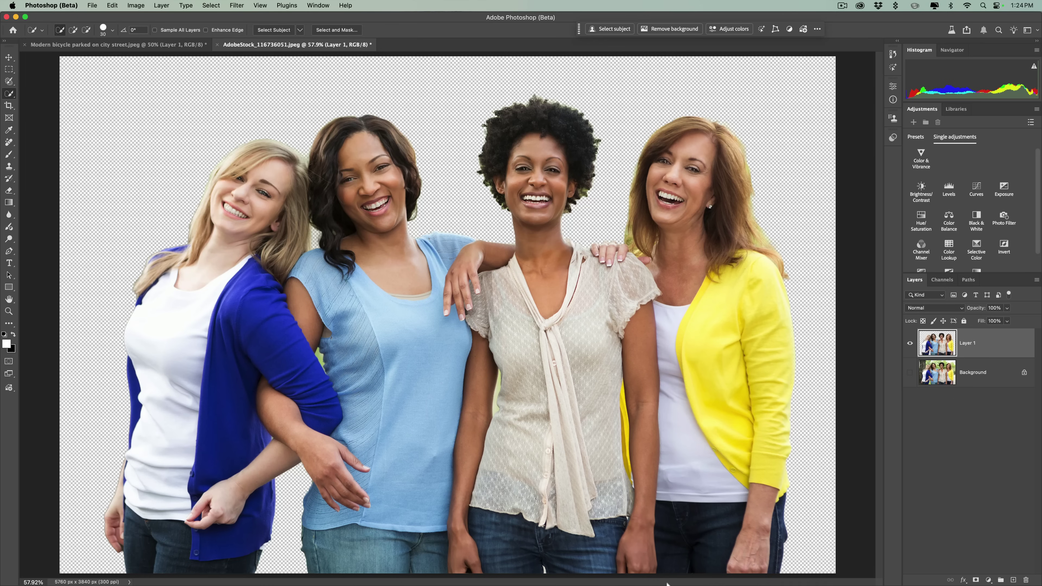
Switch to Adobe Photoshop 2025 and revert AdobeStock_116736051.jpeg to its Open history state
mouse_move(698, 565)
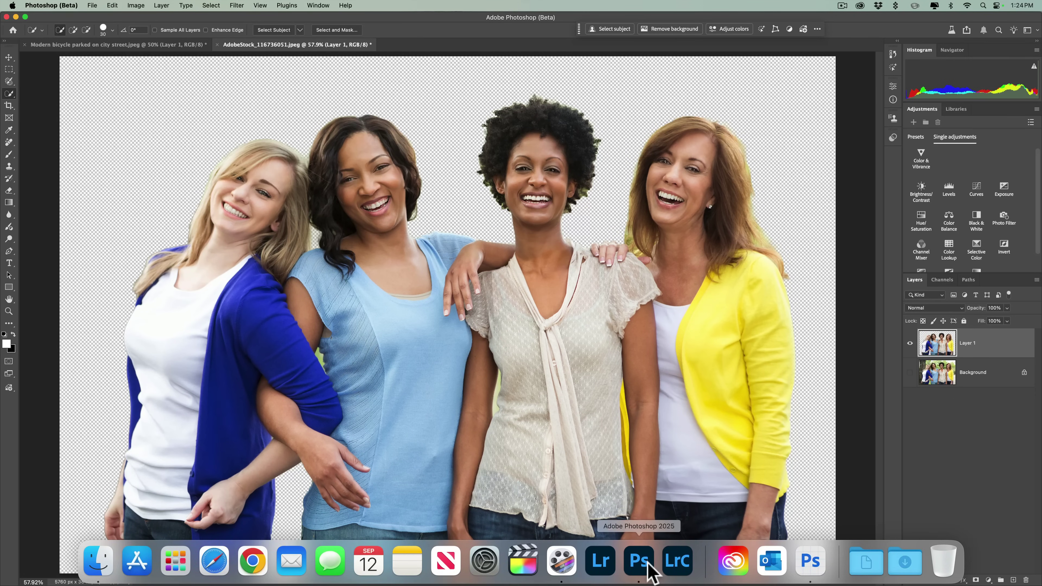
left_click(639, 562)
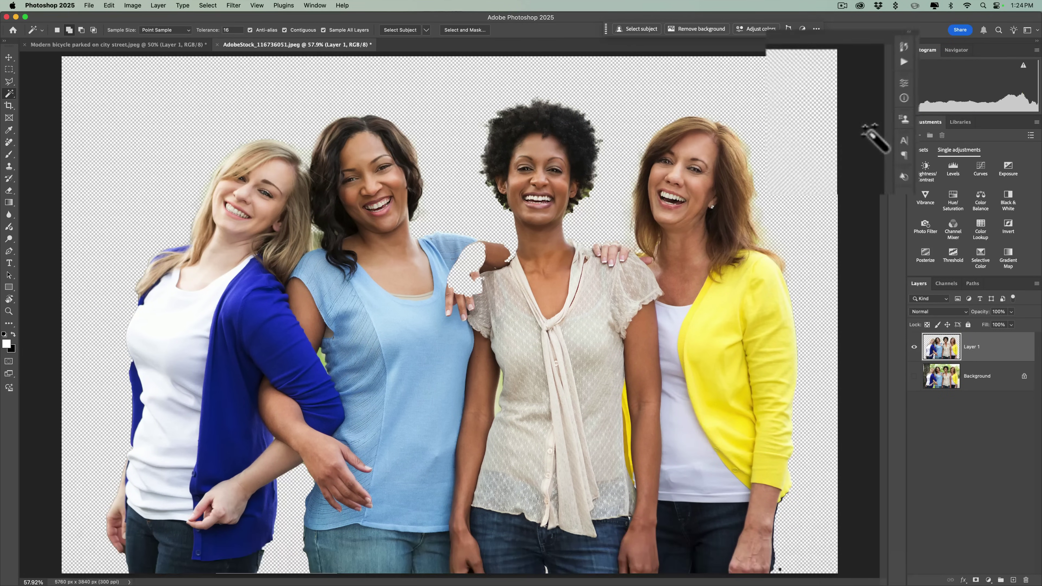
left_click(897, 53)
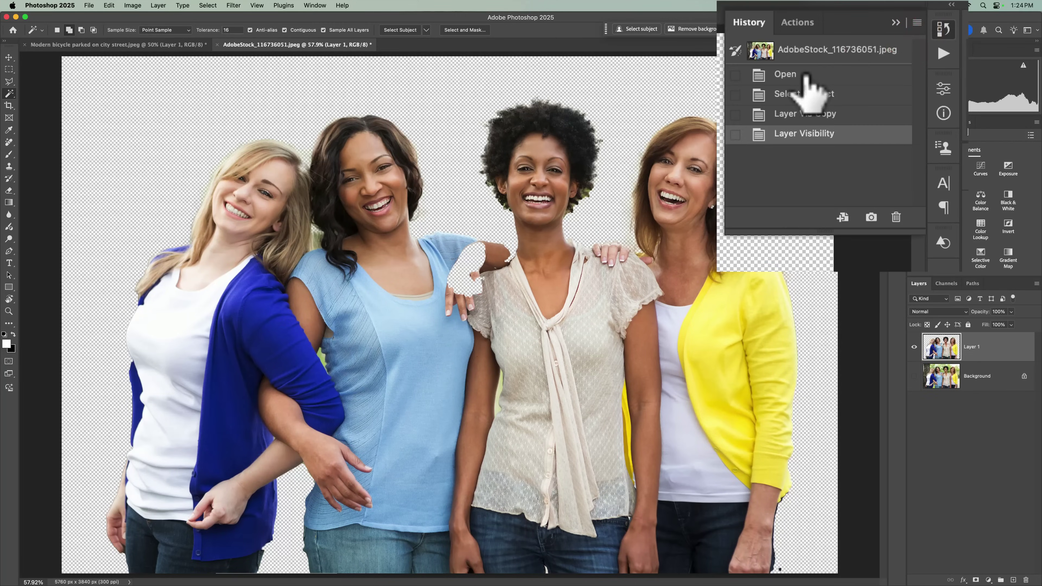
left_click(789, 75)
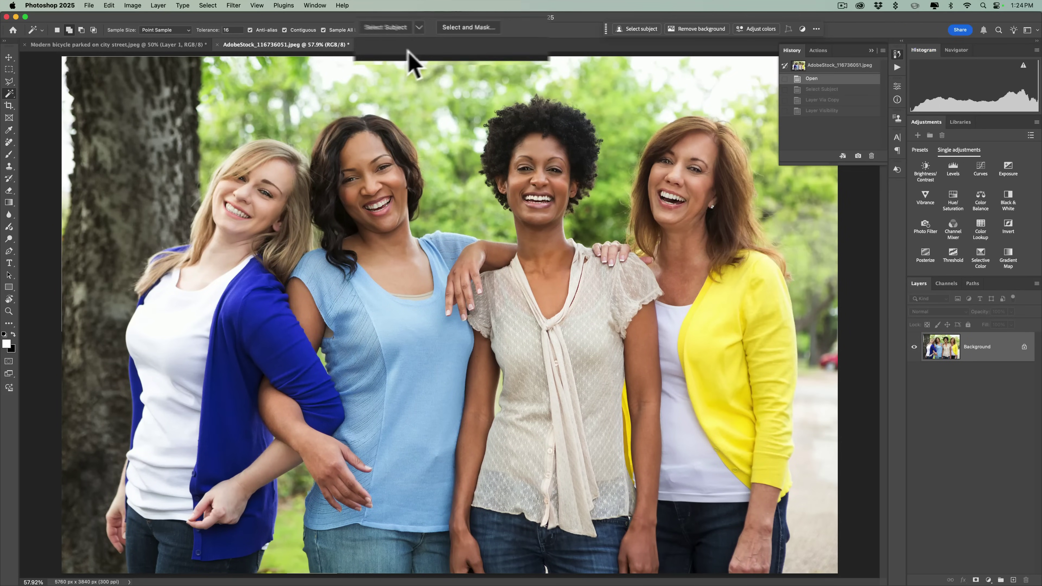
Select the four women using Select Subject with Cloud (Detailed results) processing and collapse the History panel
left_click(426, 29)
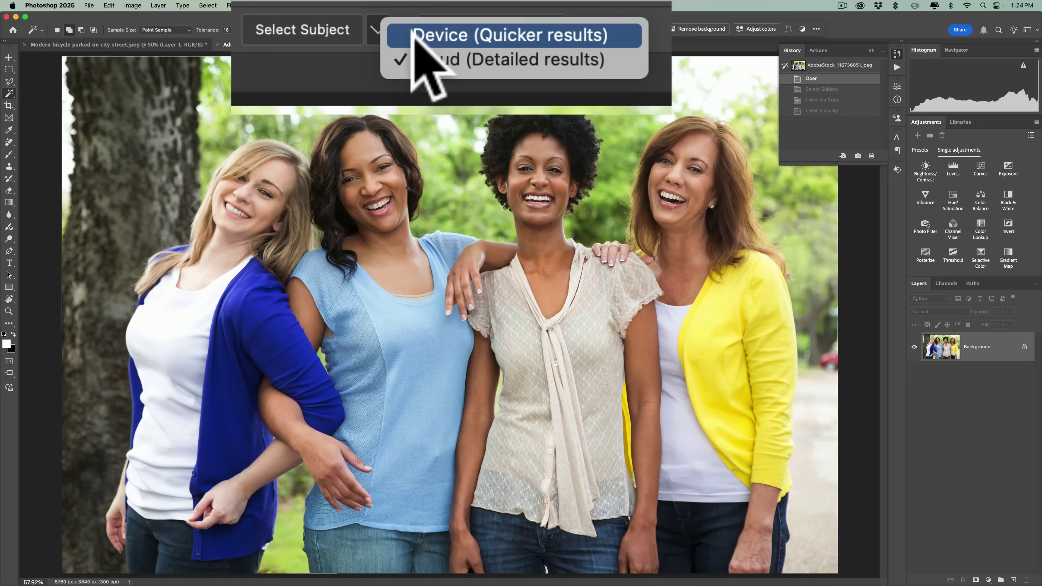
left_click(412, 57)
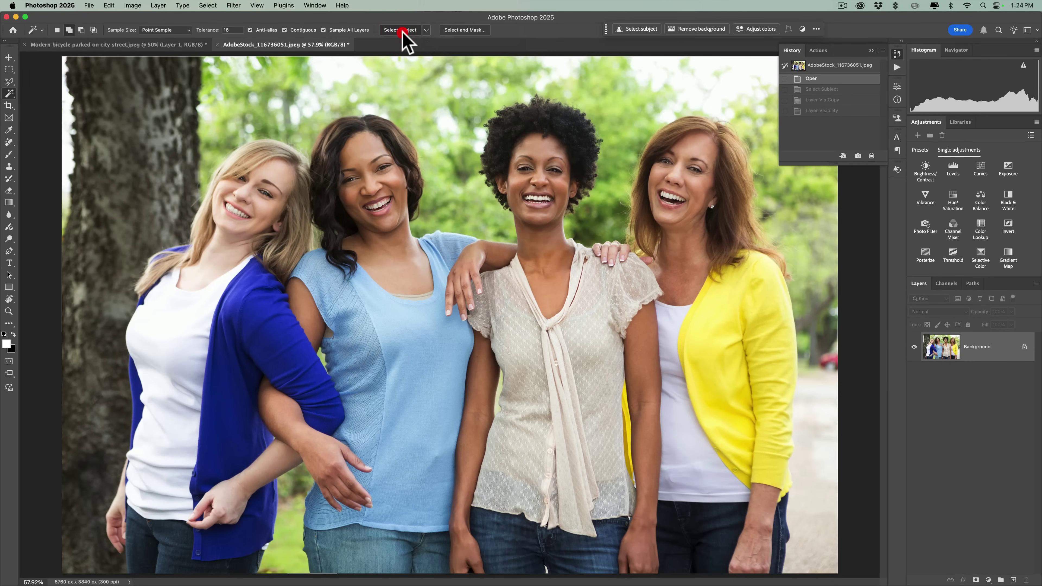
left_click(400, 29)
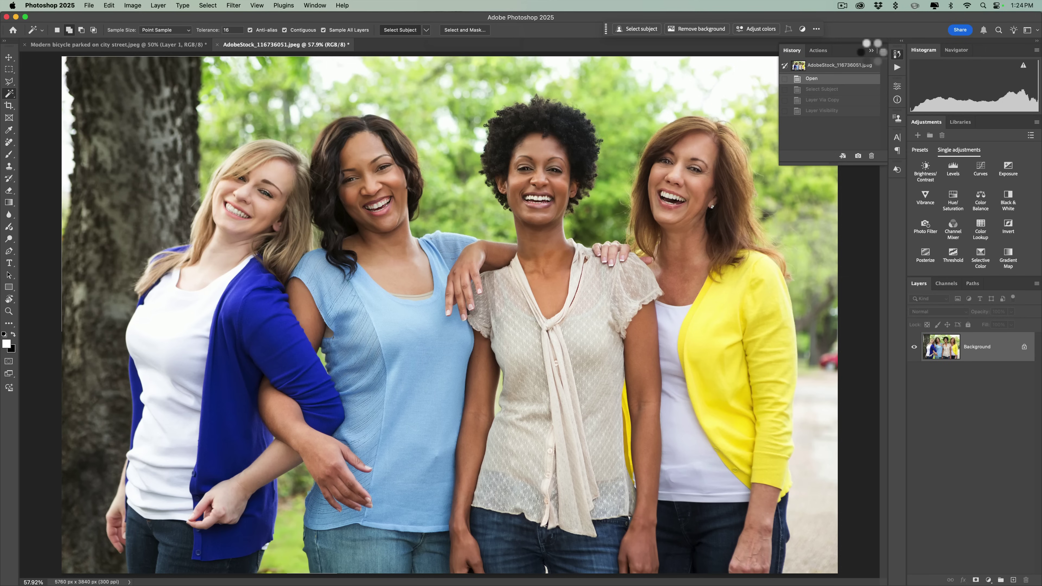
left_click(872, 50)
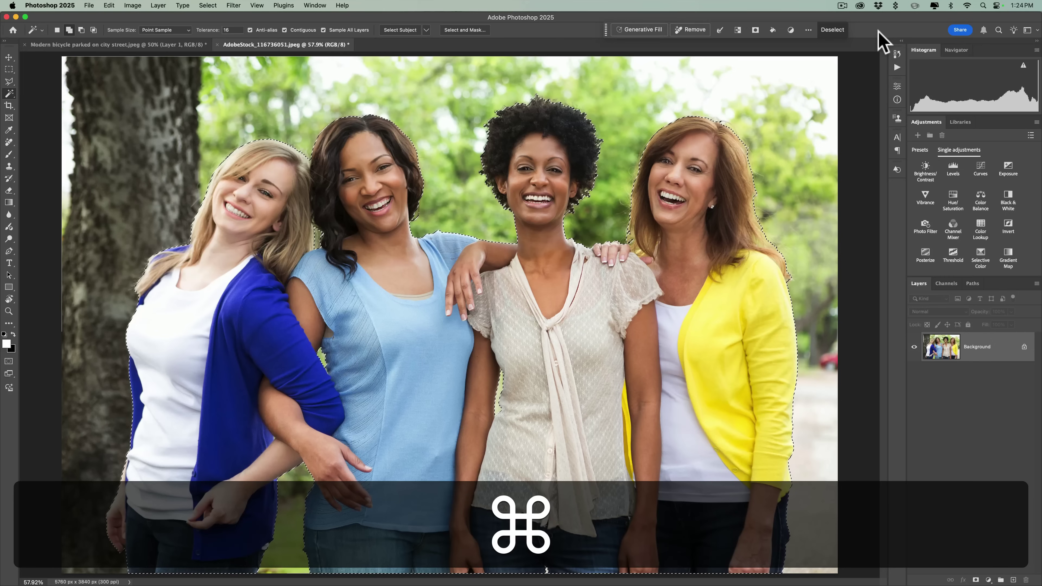
Copy the cloud-processed selection of the women to a new layer and hide the Background layer in Photoshop 2025
key("super+j")
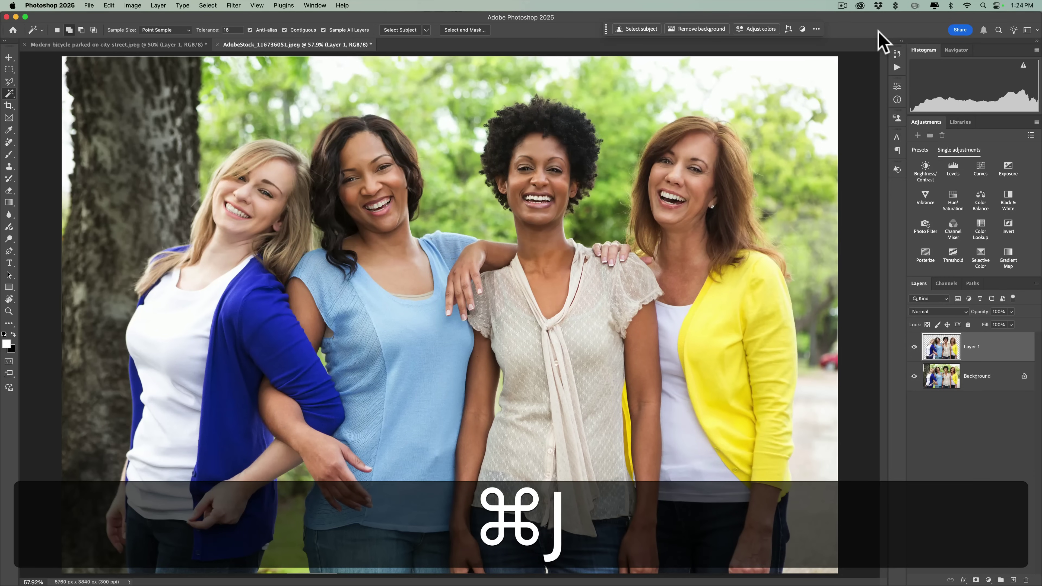
left_click(914, 376)
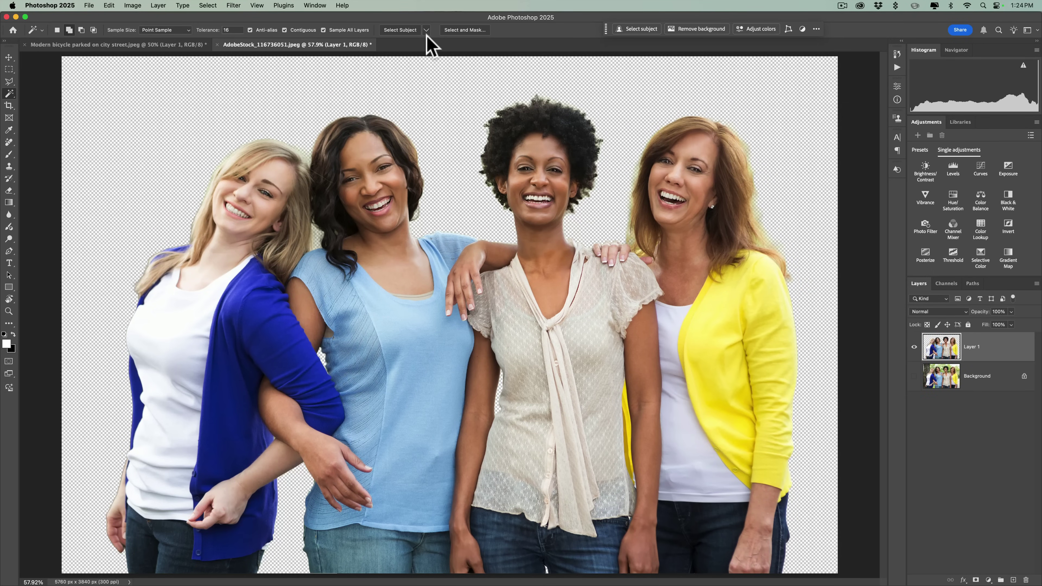
Check which processing mode is set for Select Subject
left_click(368, 32)
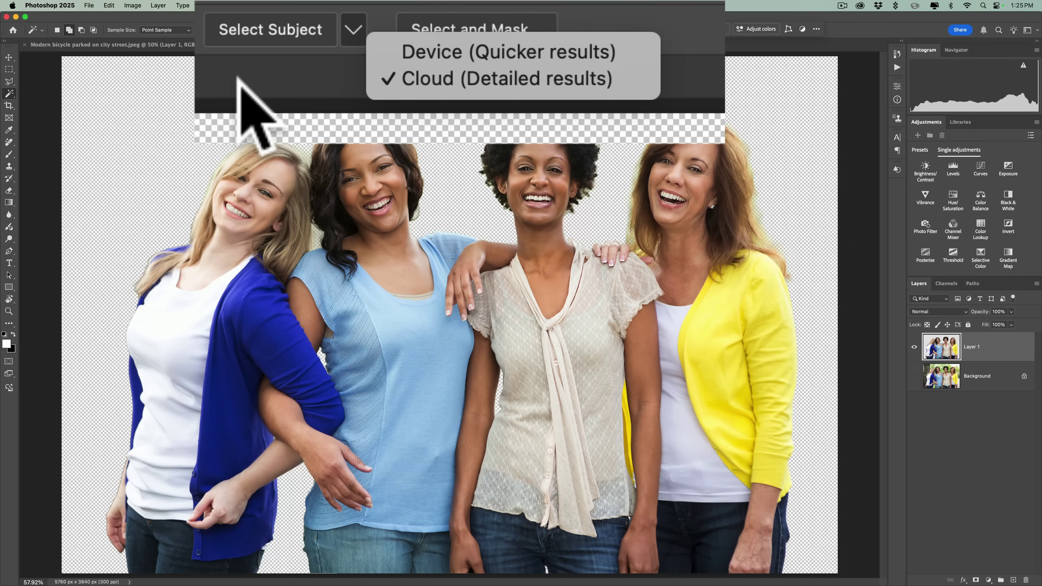
left_click(387, 78)
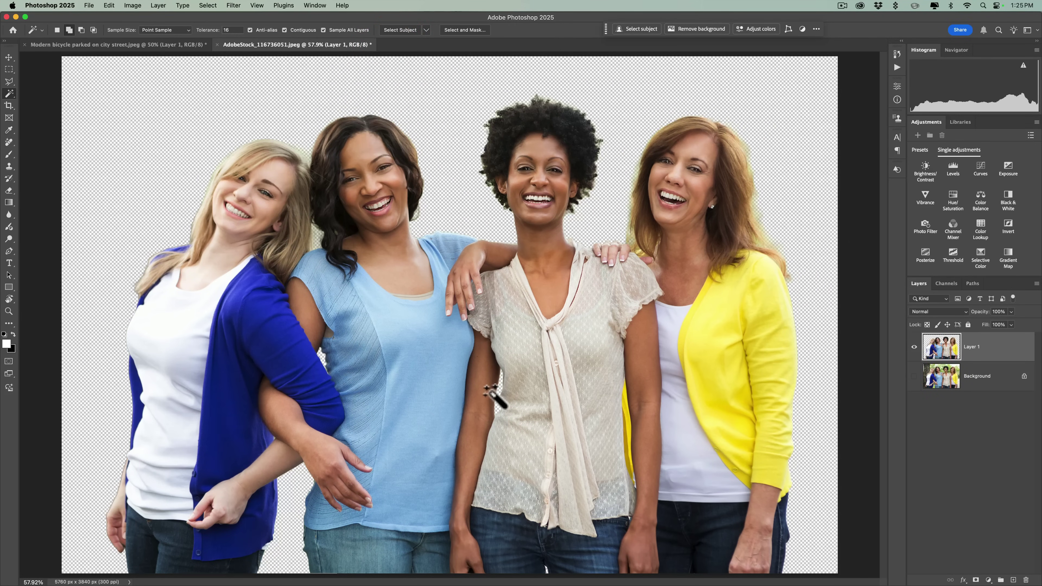
Switch to Adobe Photoshop (Beta) and revert its AdobeStock_116736051.jpeg document to the Open history state
mouse_move(600, 574)
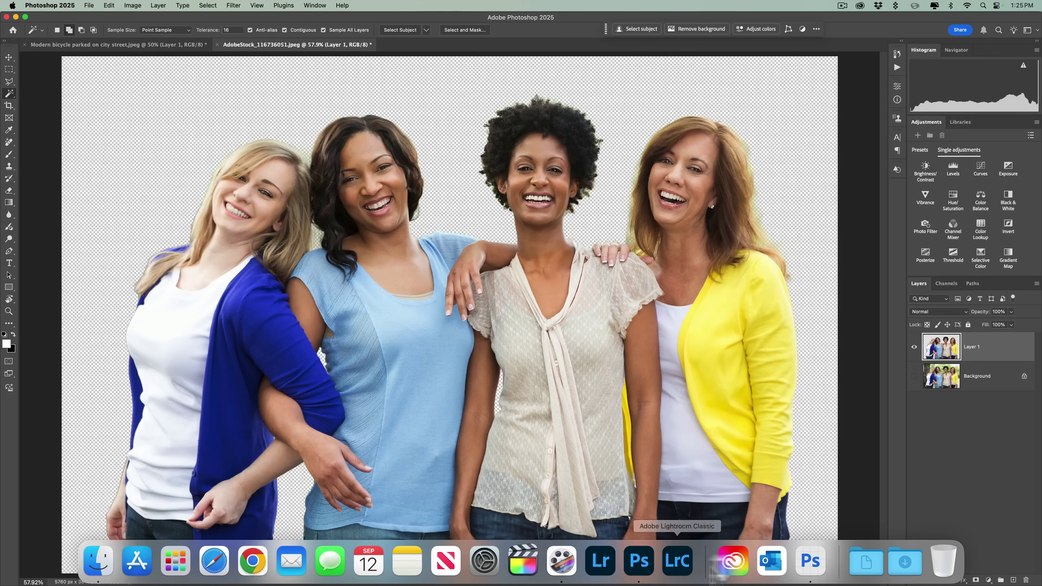
left_click(811, 560)
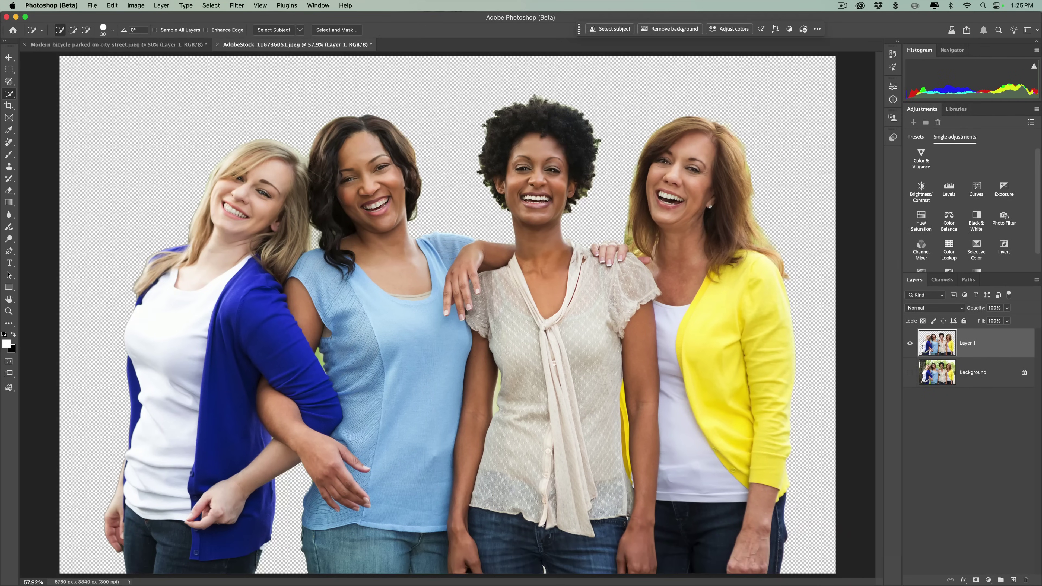
left_click(893, 53)
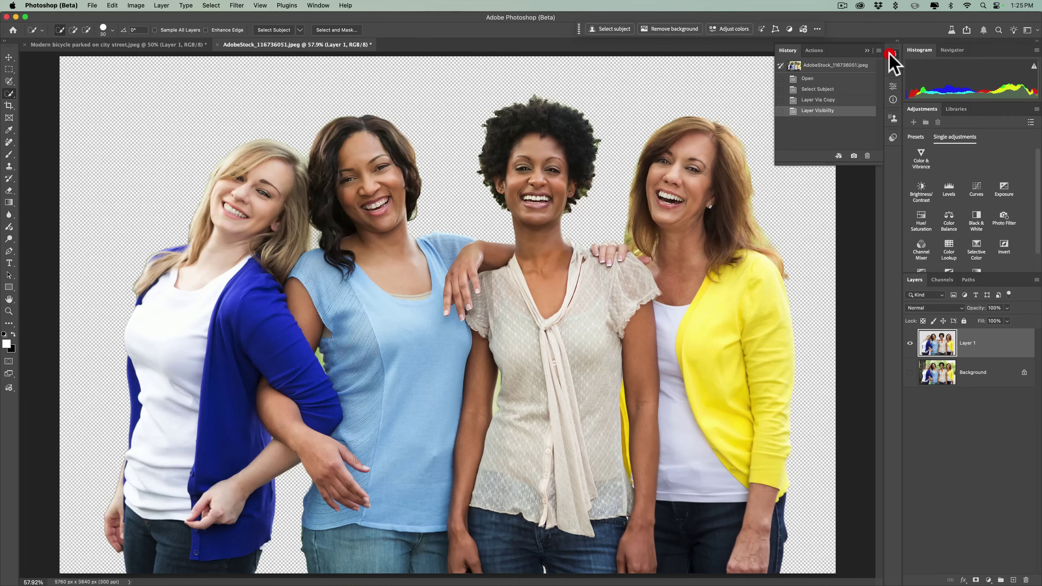
left_click(826, 78)
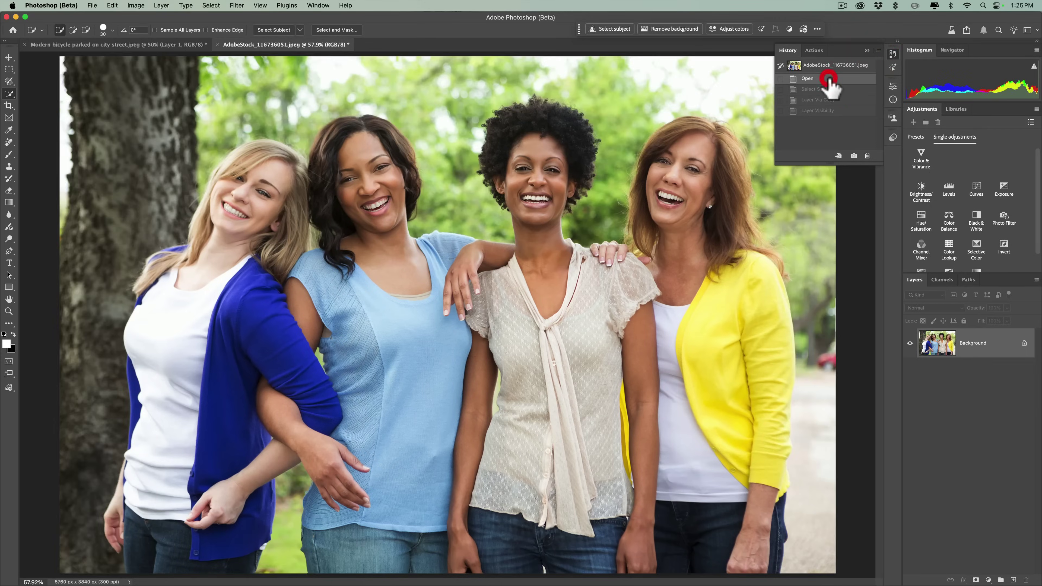
Select the four women in the beta document using Select Subject with Cloud (Detailed results) processing and collapse the History panel
left_click(297, 30)
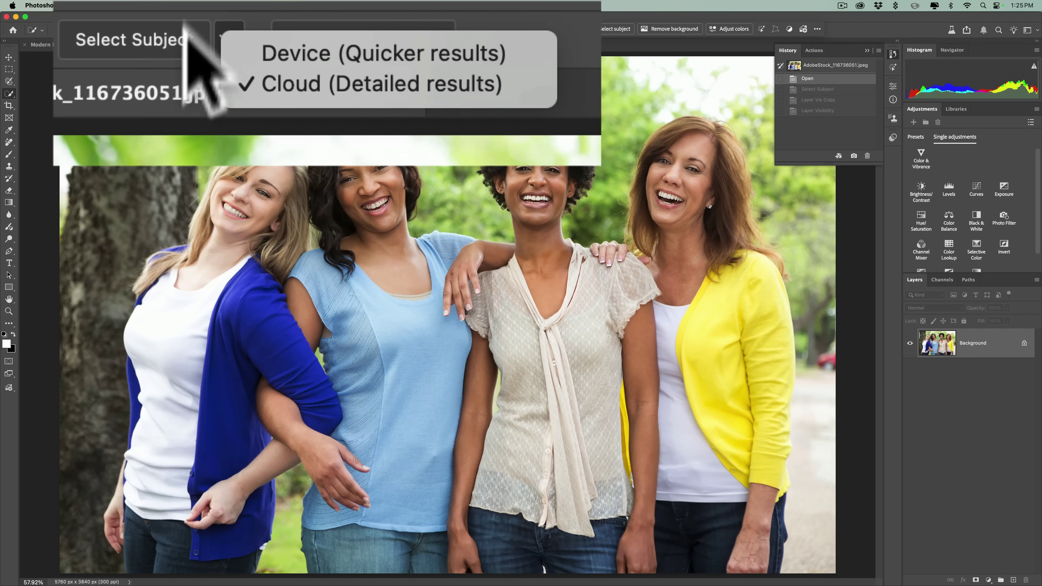
left_click(140, 39)
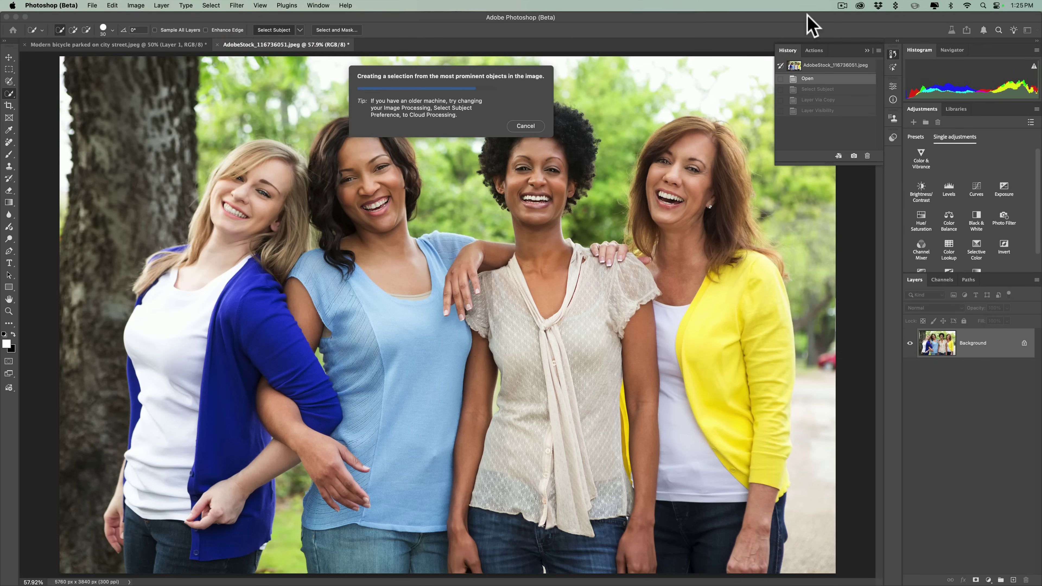
left_click(867, 50)
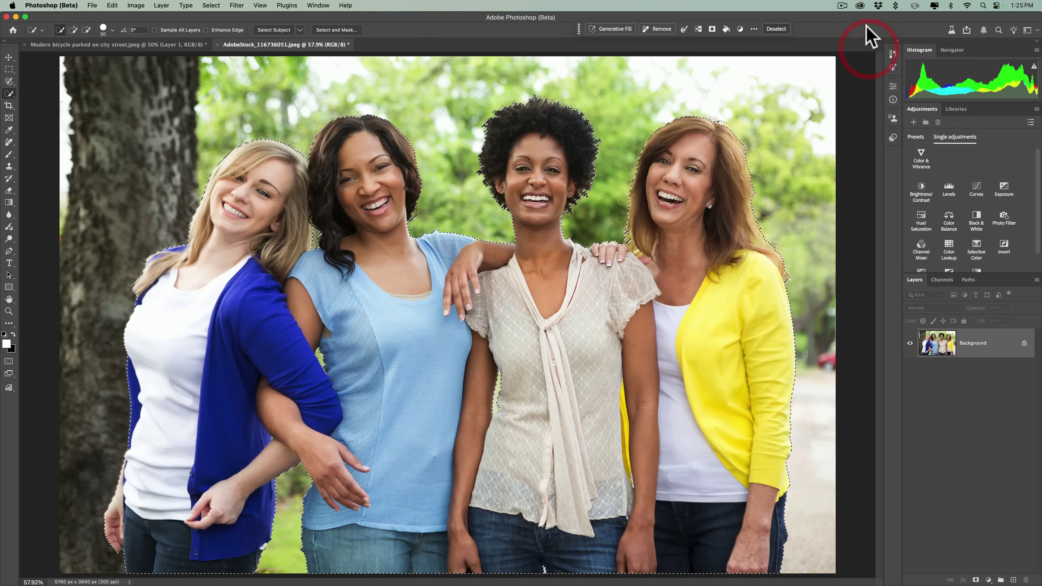
Copy the cloud-processed selection of the women to a new layer in the beta document and hide its Background layer
key("super+j")
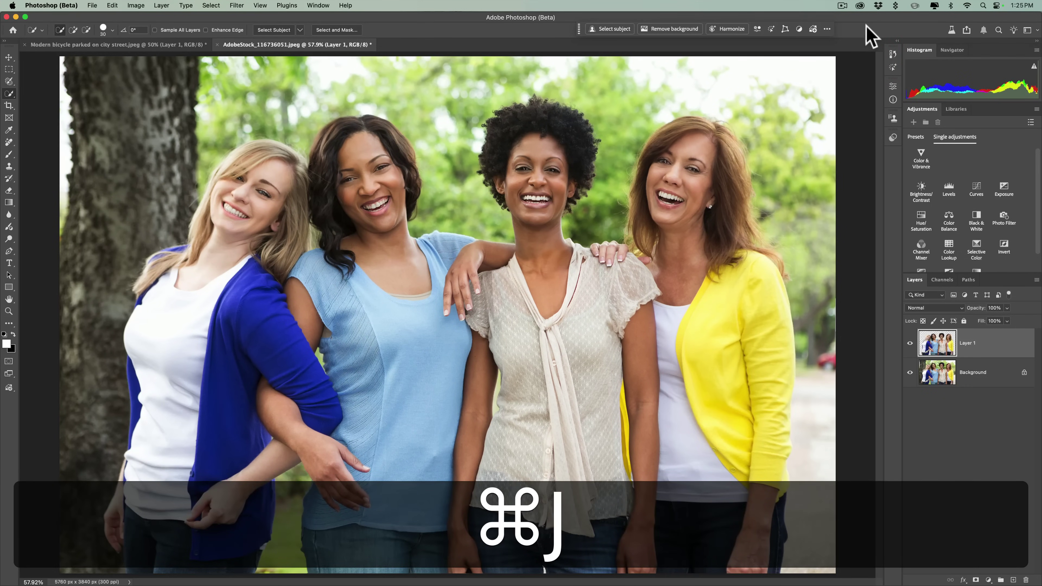
left_click(909, 373)
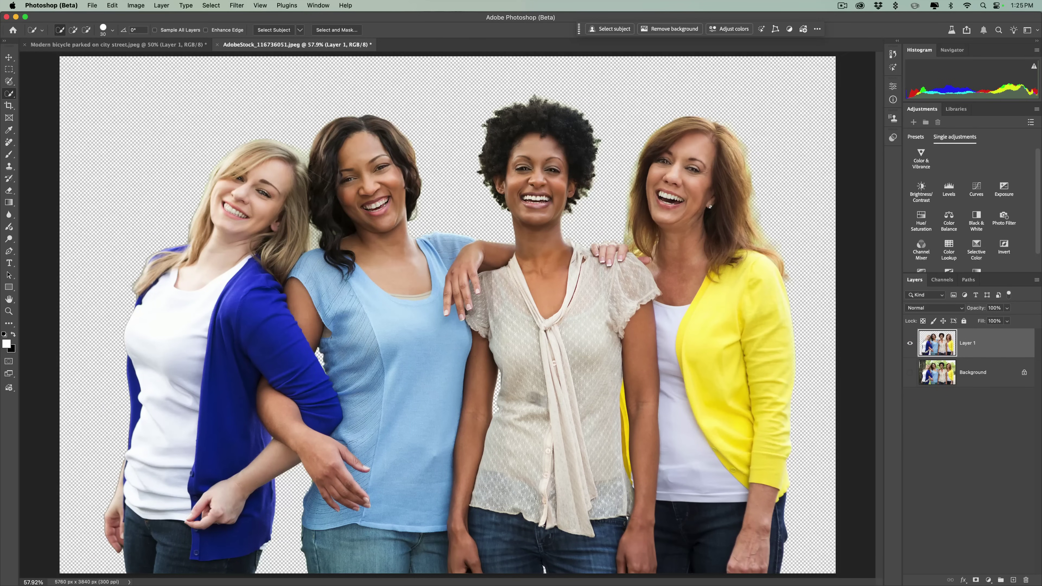